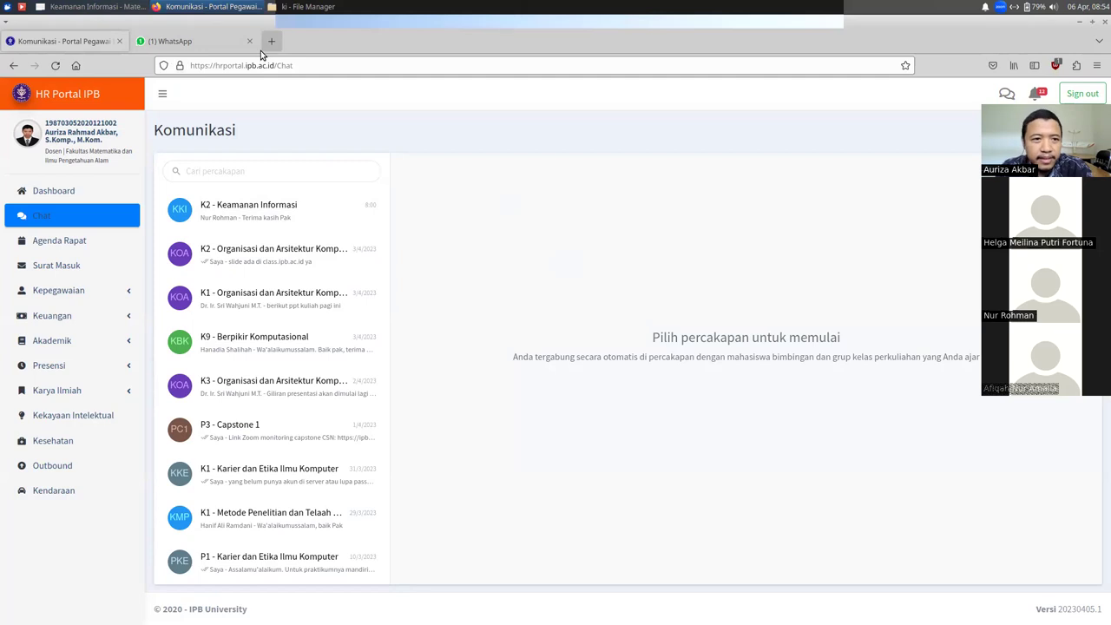
Step: Open the full certificate of hrportal.ipb.ac.id from the site's connection security details
click(180, 66)
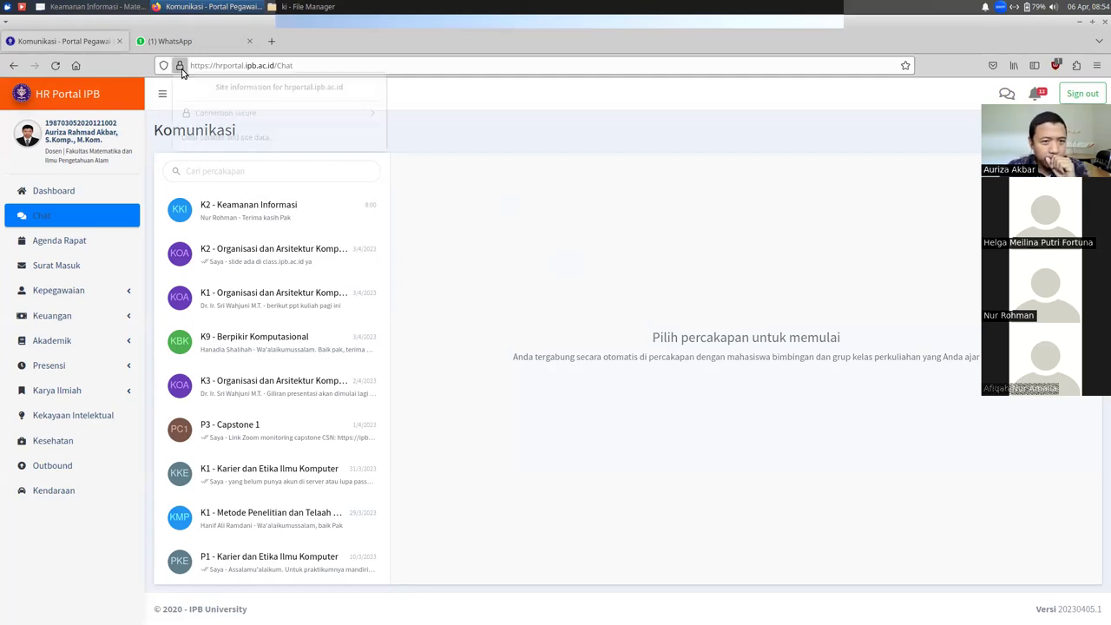
click(449, 94)
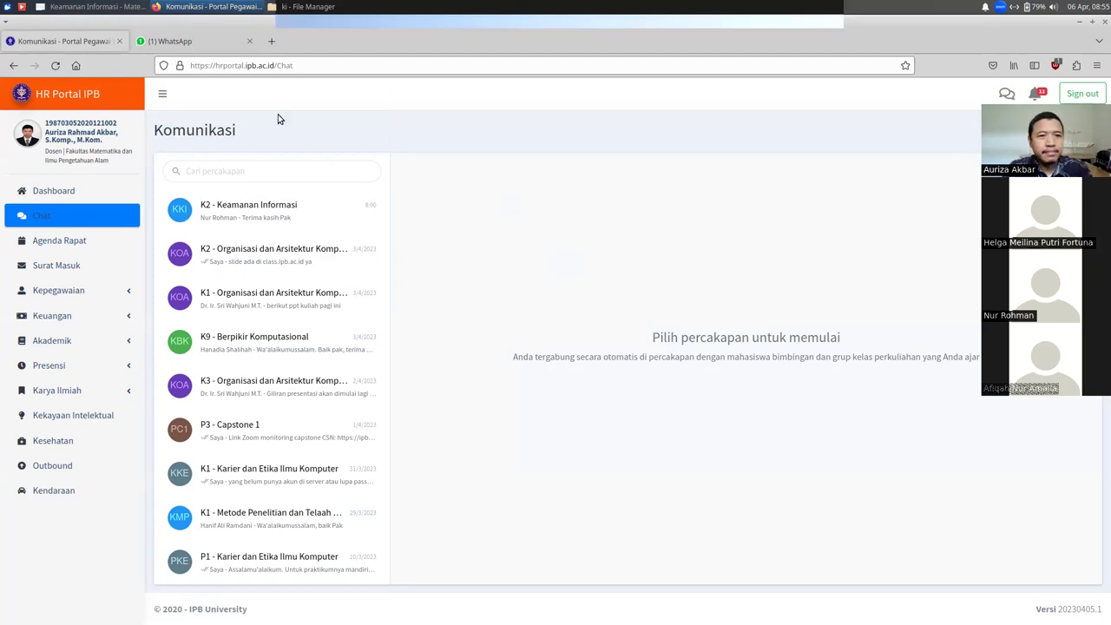
click(179, 69)
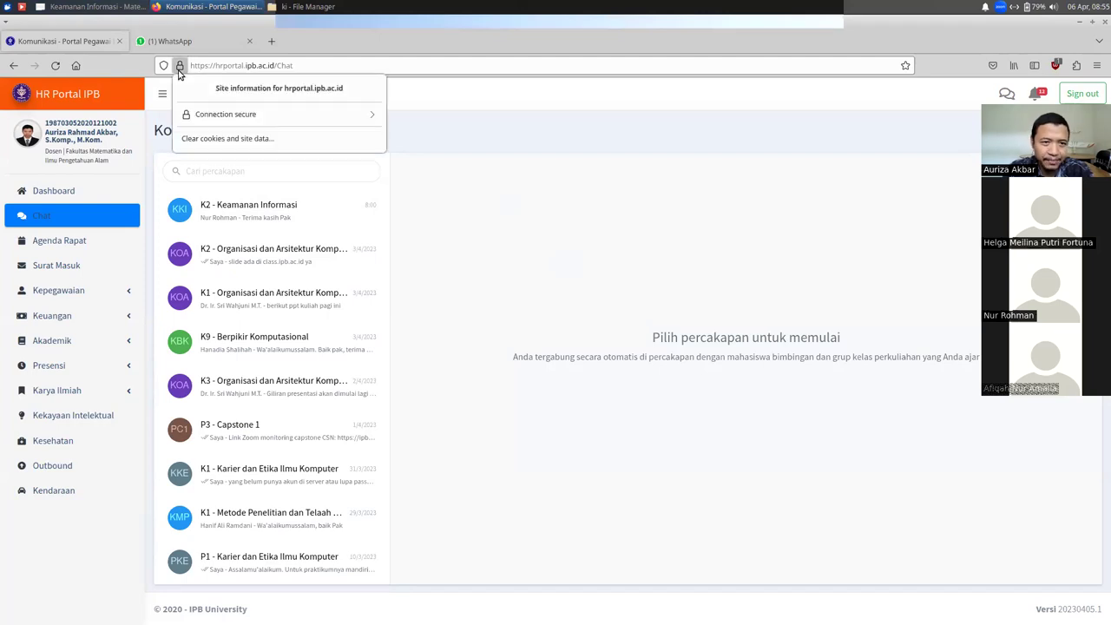
click(218, 115)
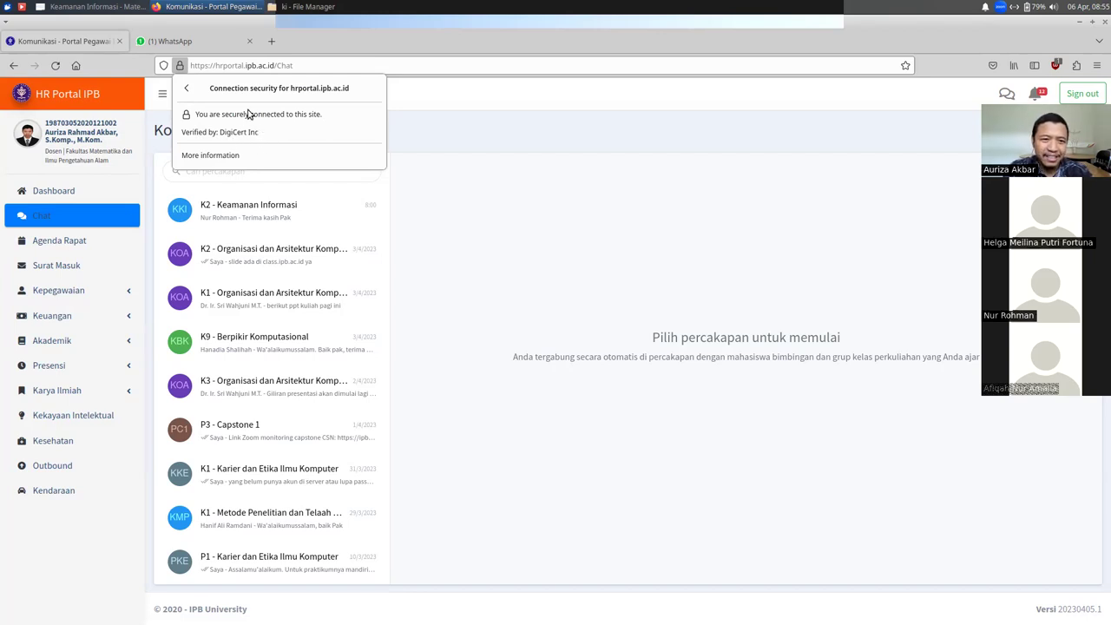
click(233, 157)
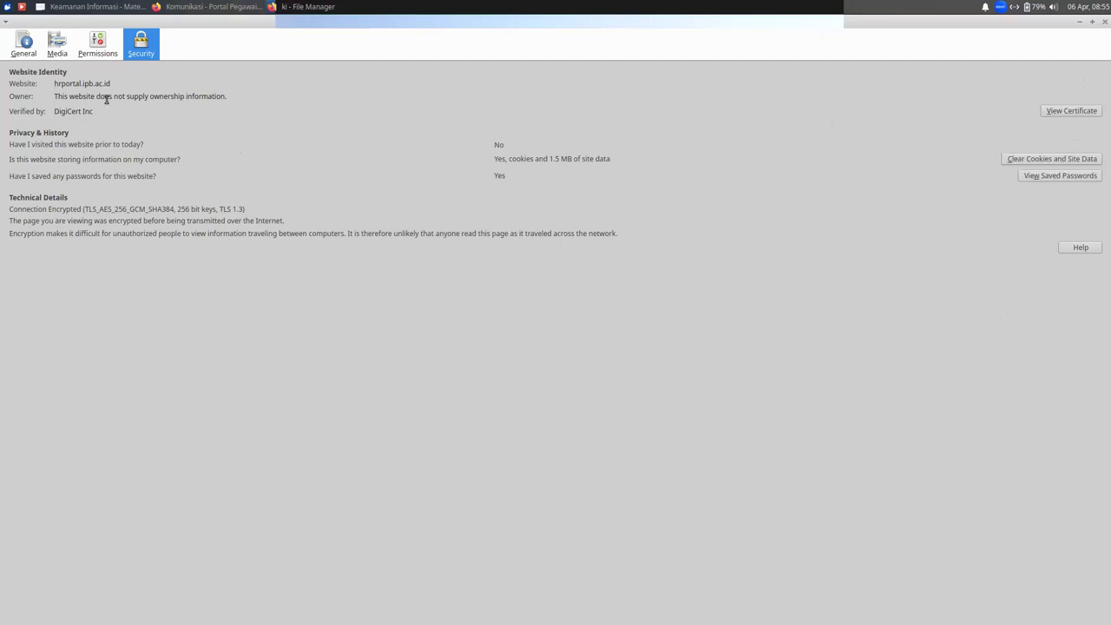
double_click(67, 113)
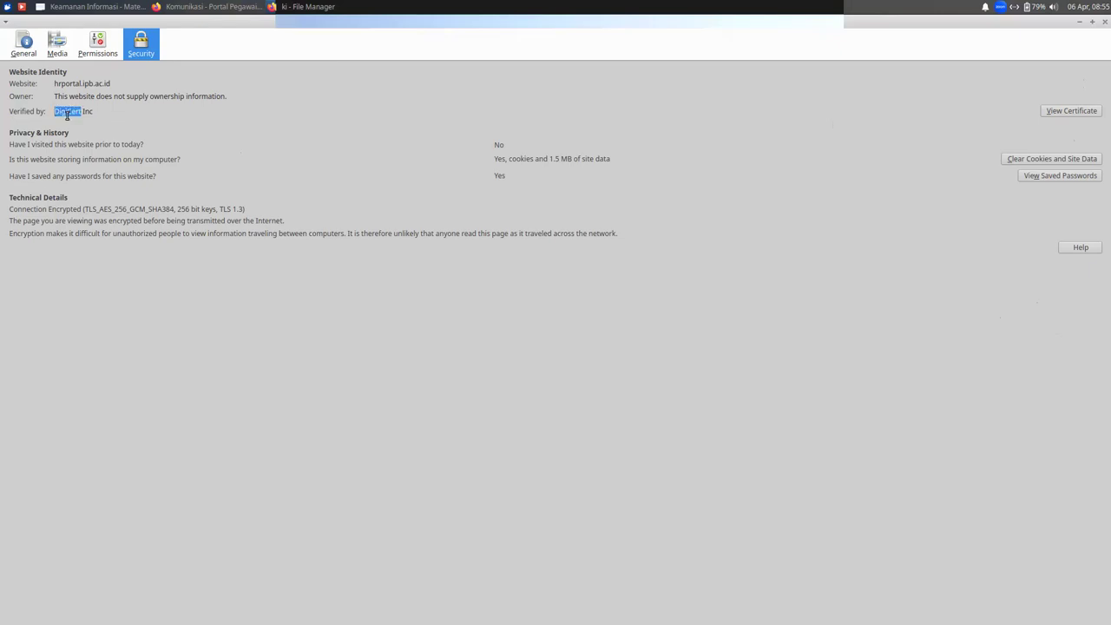
click(1067, 116)
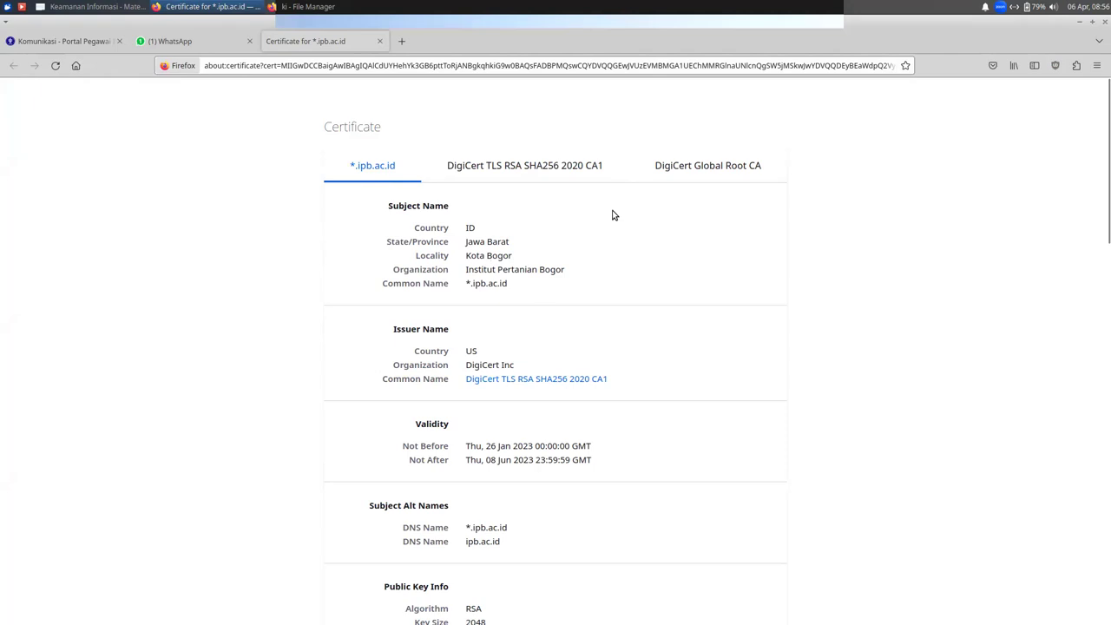
Step: Examine the certificate chain by comparing the *.ipb.ac.id, DigiCert TLS RSA SHA256 2020 CA1 and DigiCert Global Root CA certificates
click(720, 171)
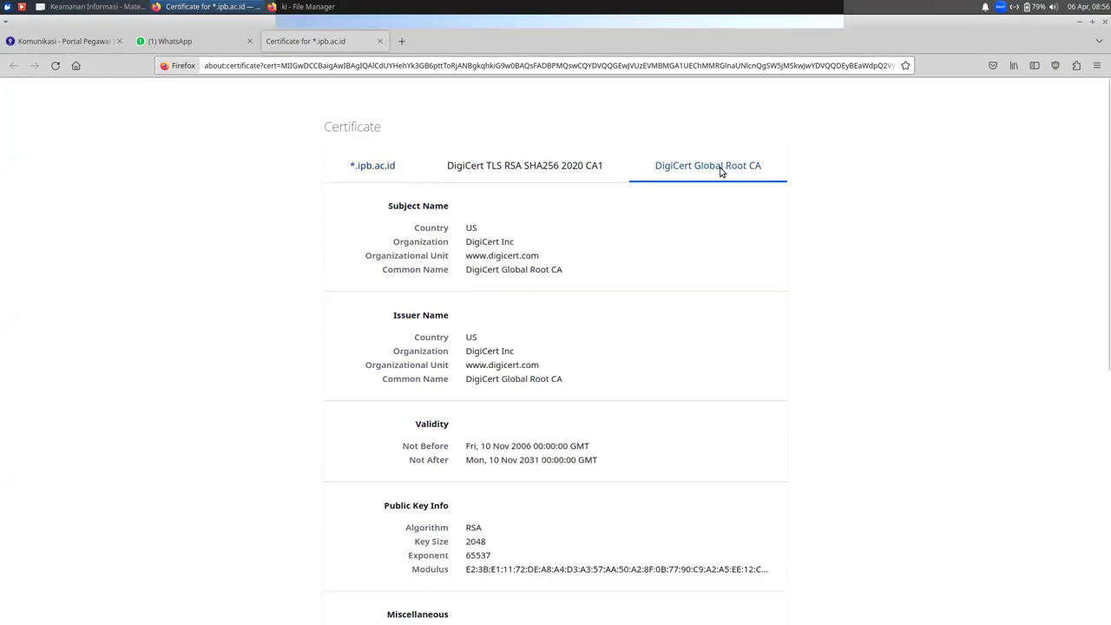
click(556, 177)
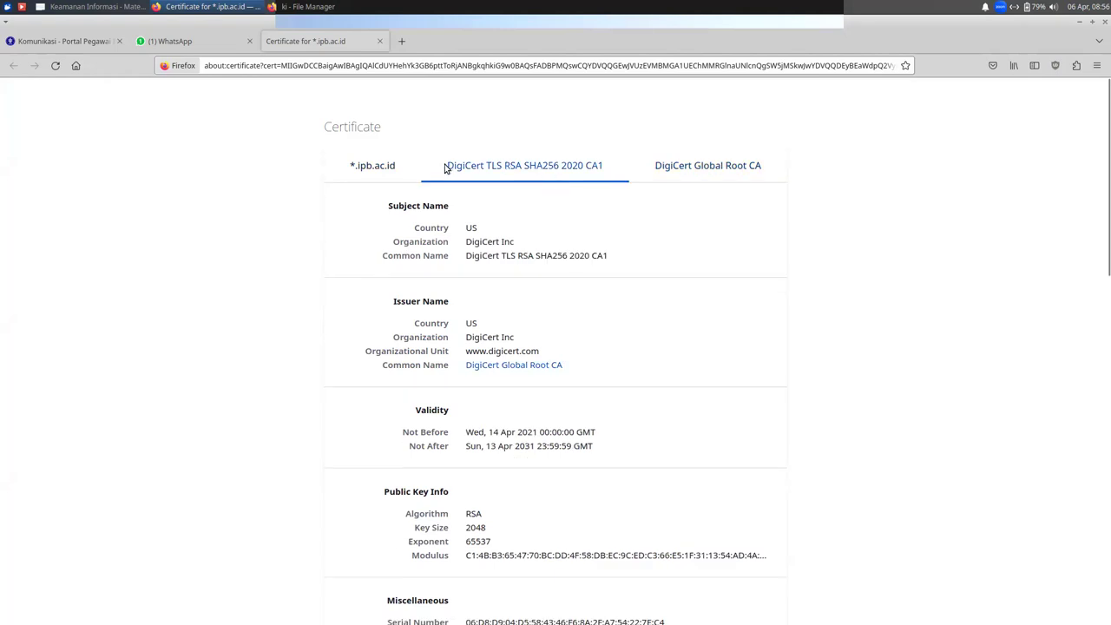
click(379, 173)
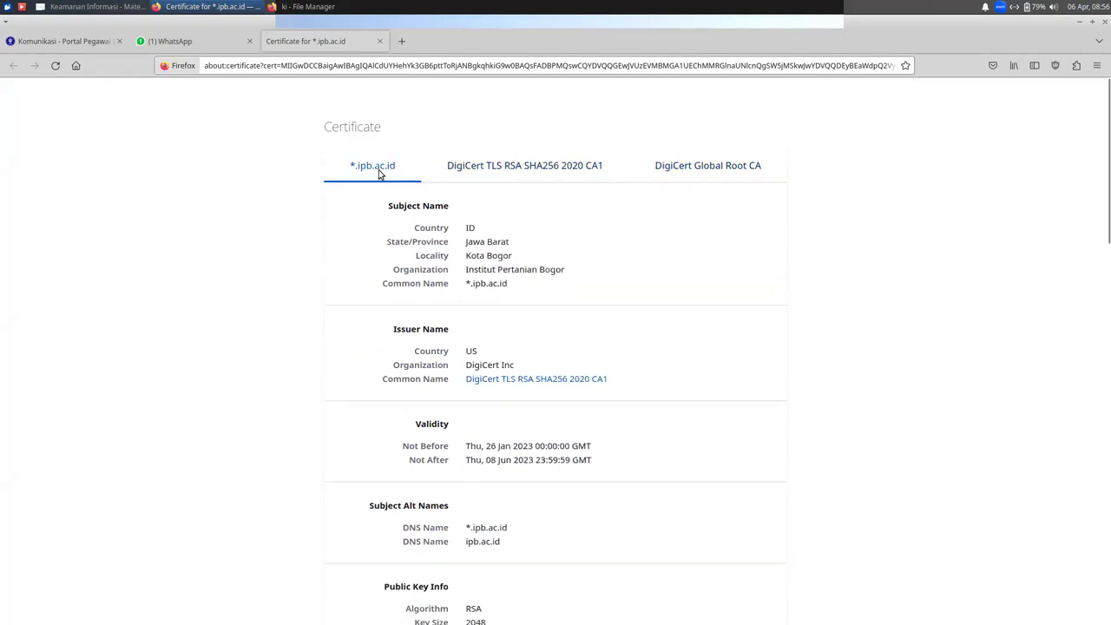
click(511, 171)
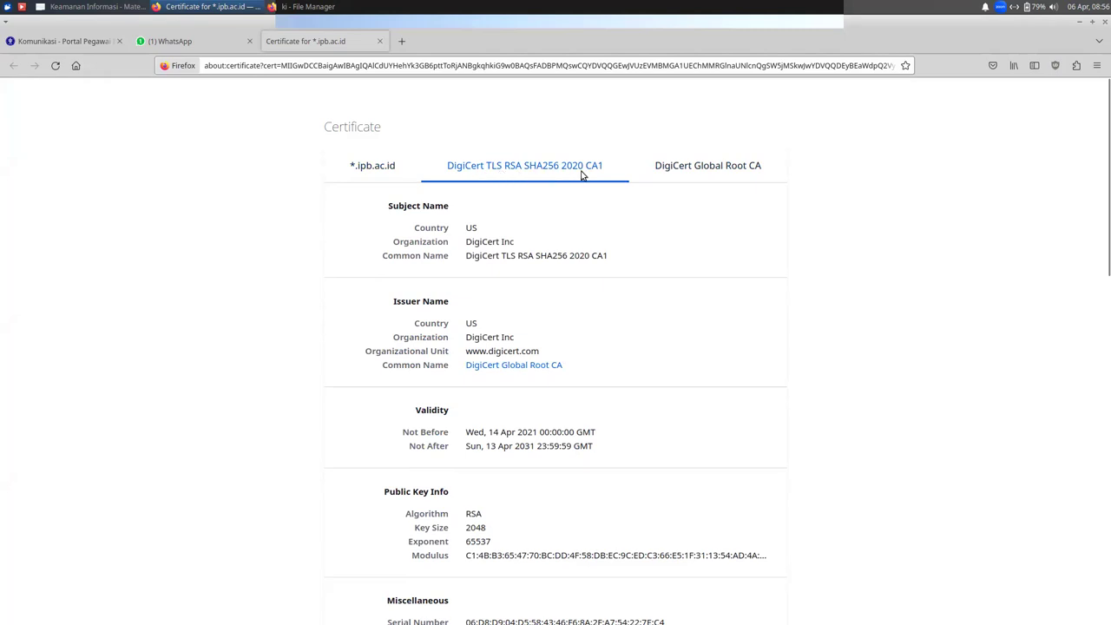
click(699, 168)
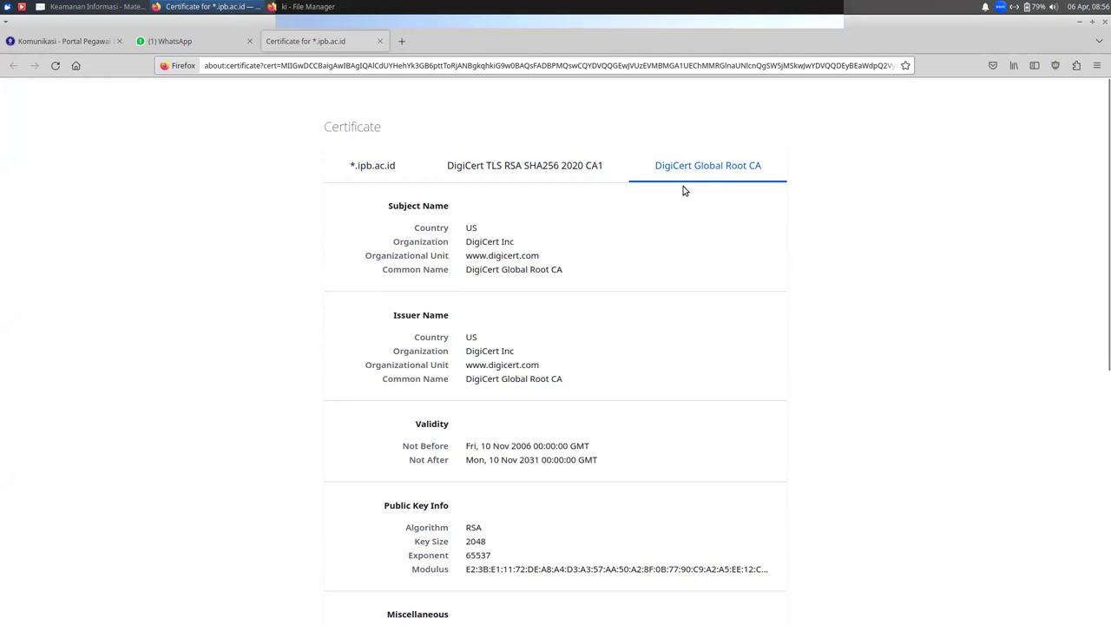
click(382, 173)
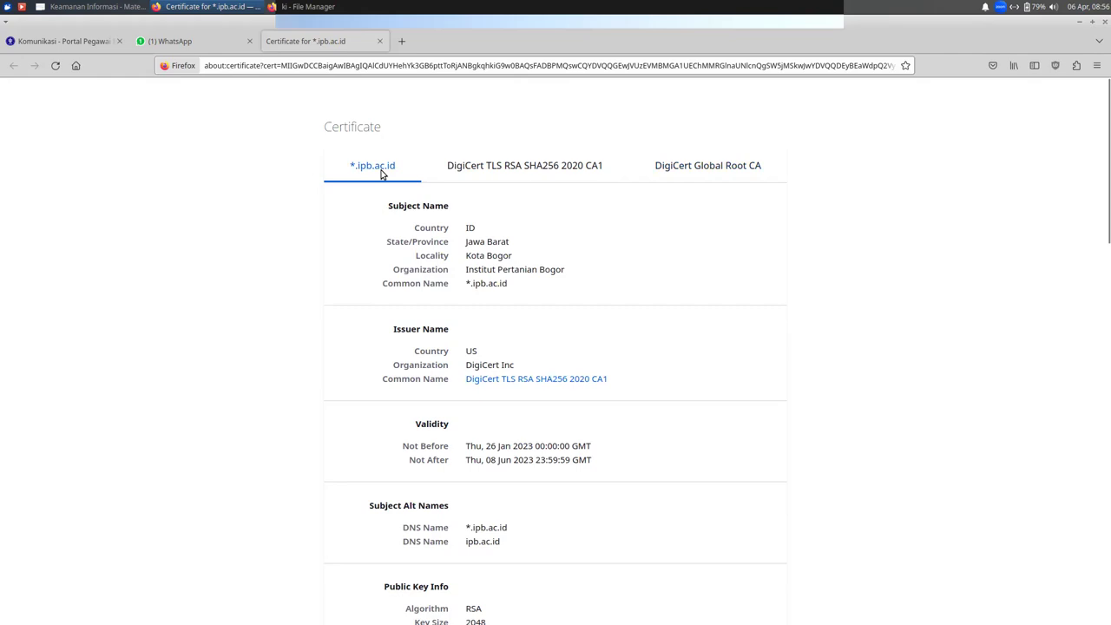
click(513, 176)
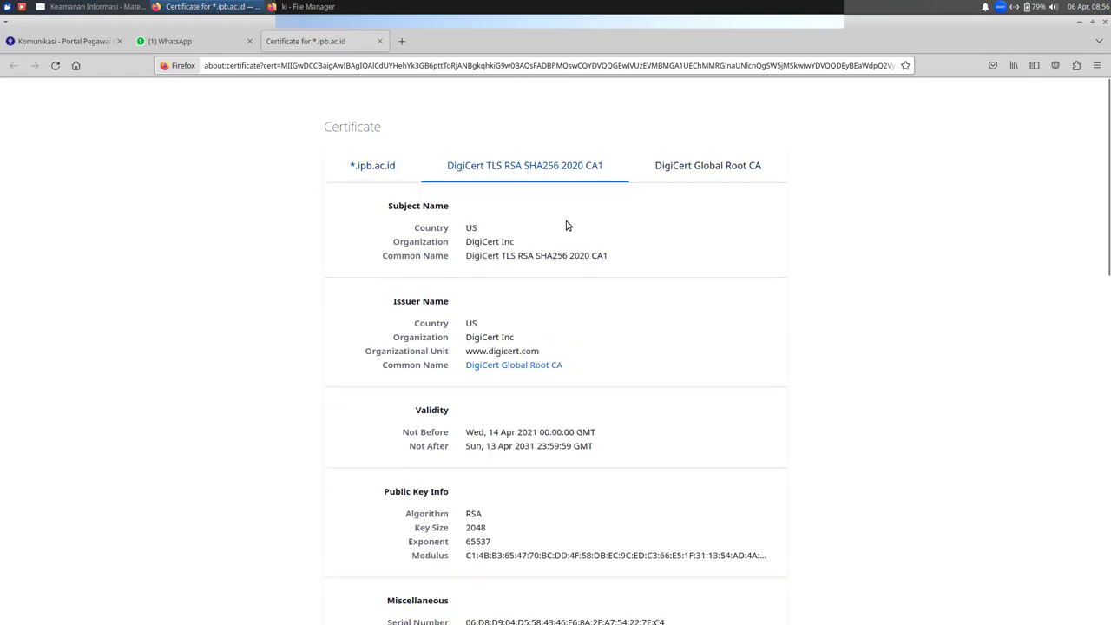
click(718, 173)
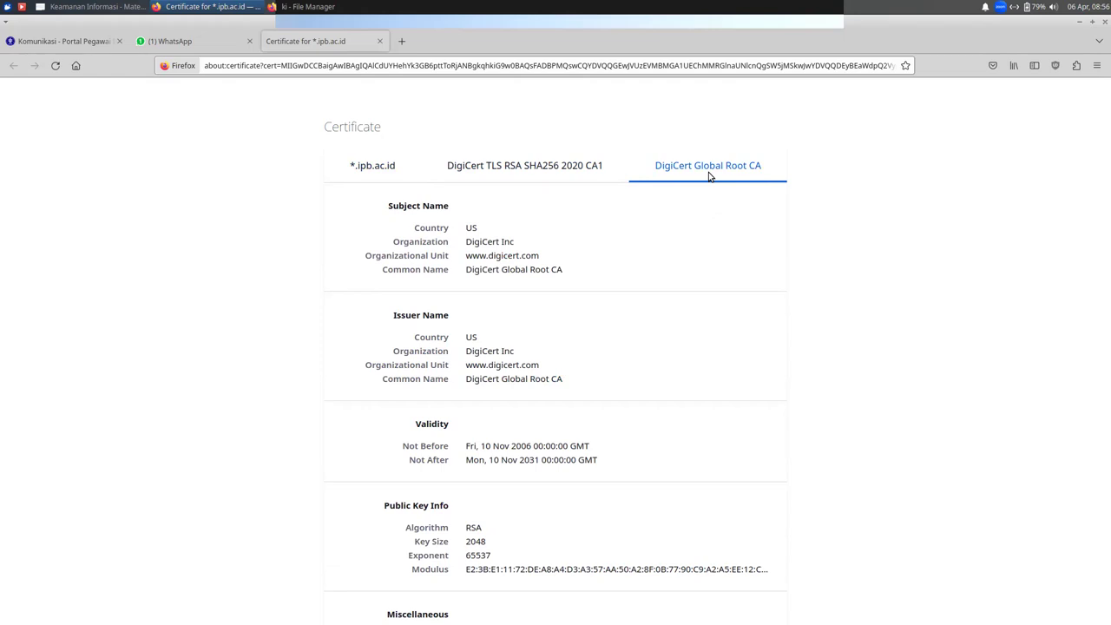
click(387, 170)
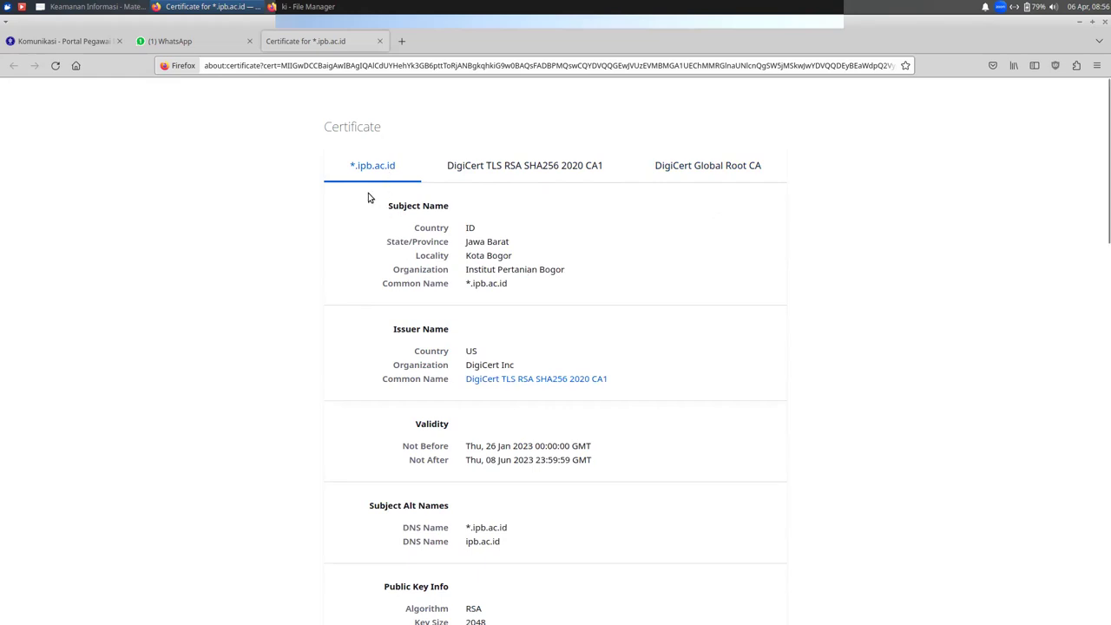
click(525, 171)
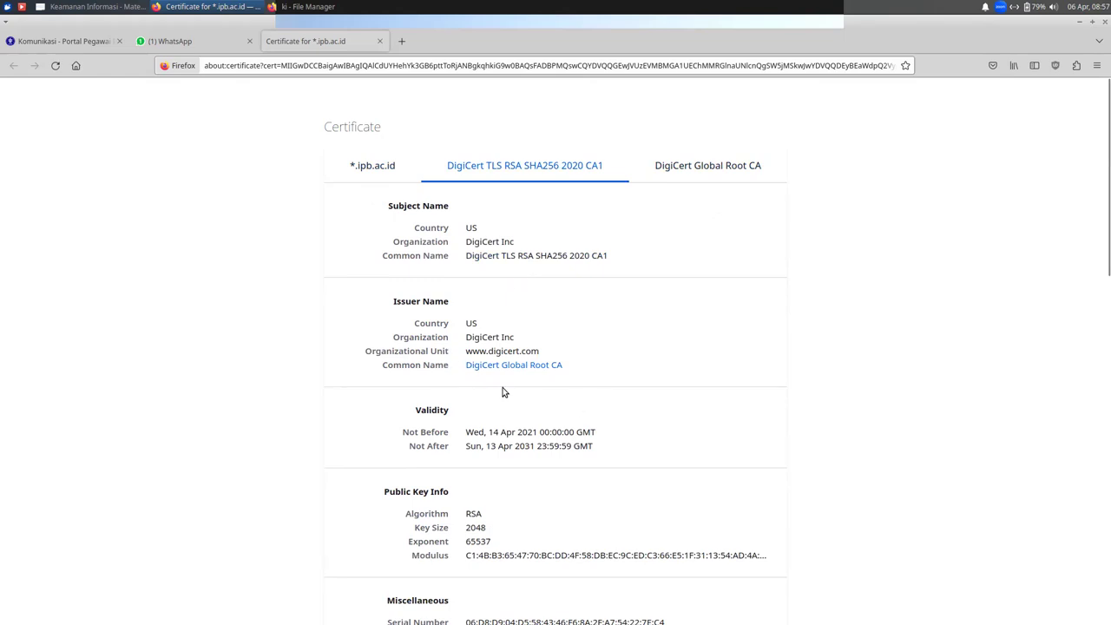
click(701, 175)
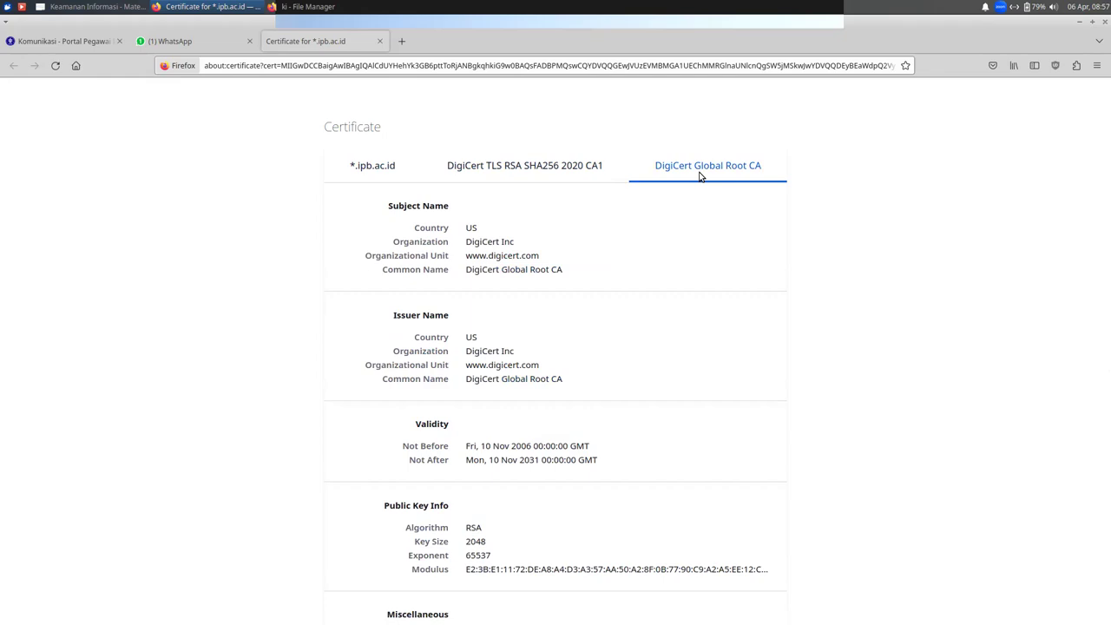
Step: Search the browser settings for "cert" and display the trusted authorities in the Certificate Manager
click(1098, 65)
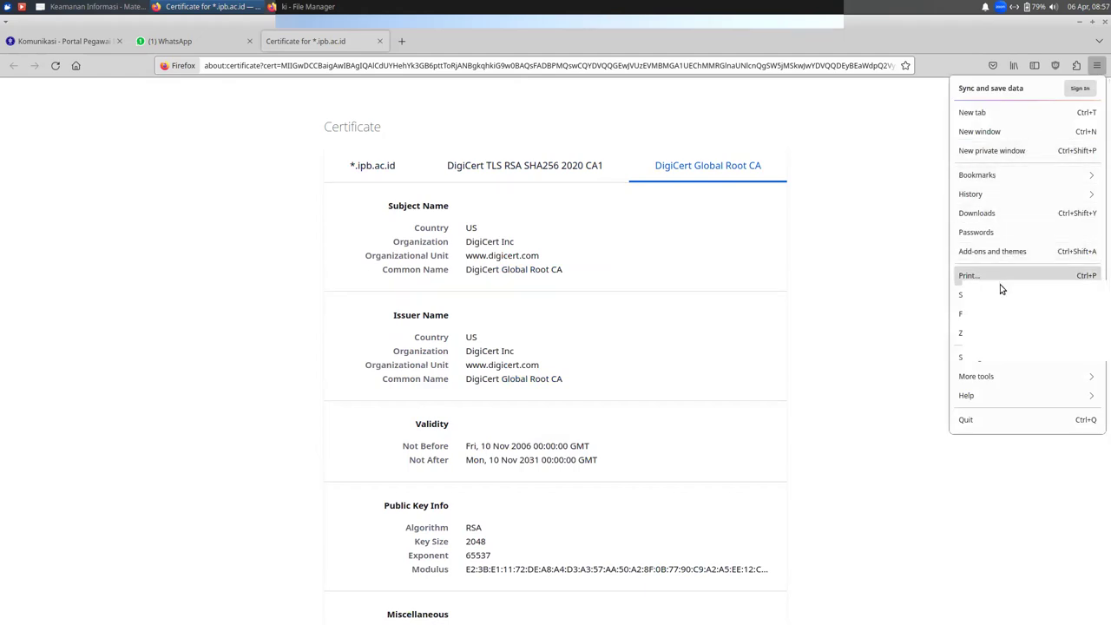
click(990, 355)
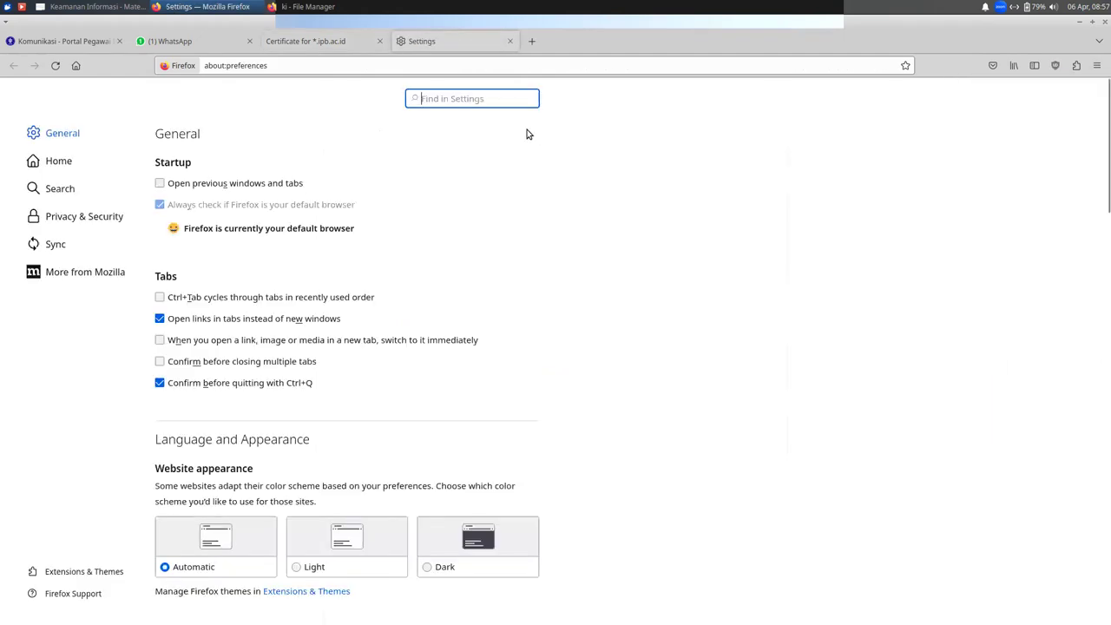
text(cert)
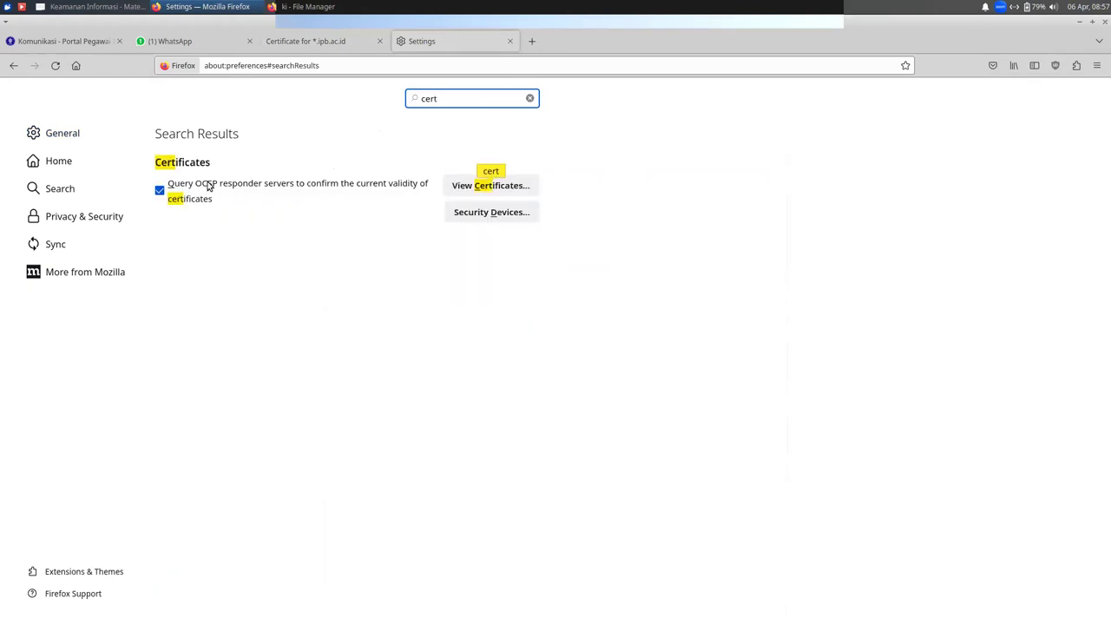
click(456, 186)
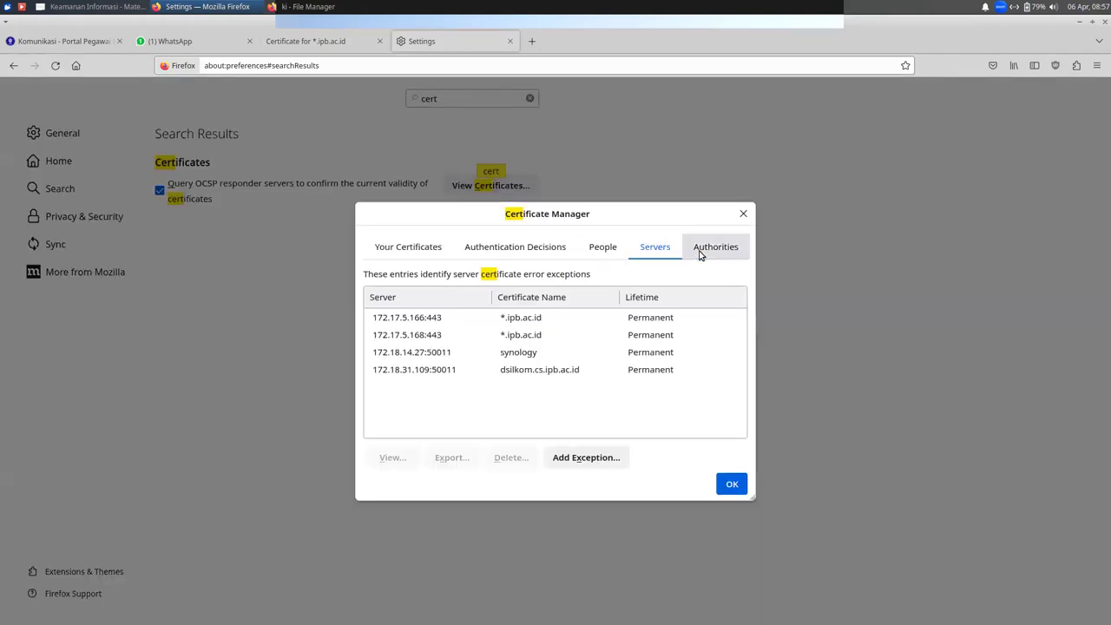
click(705, 251)
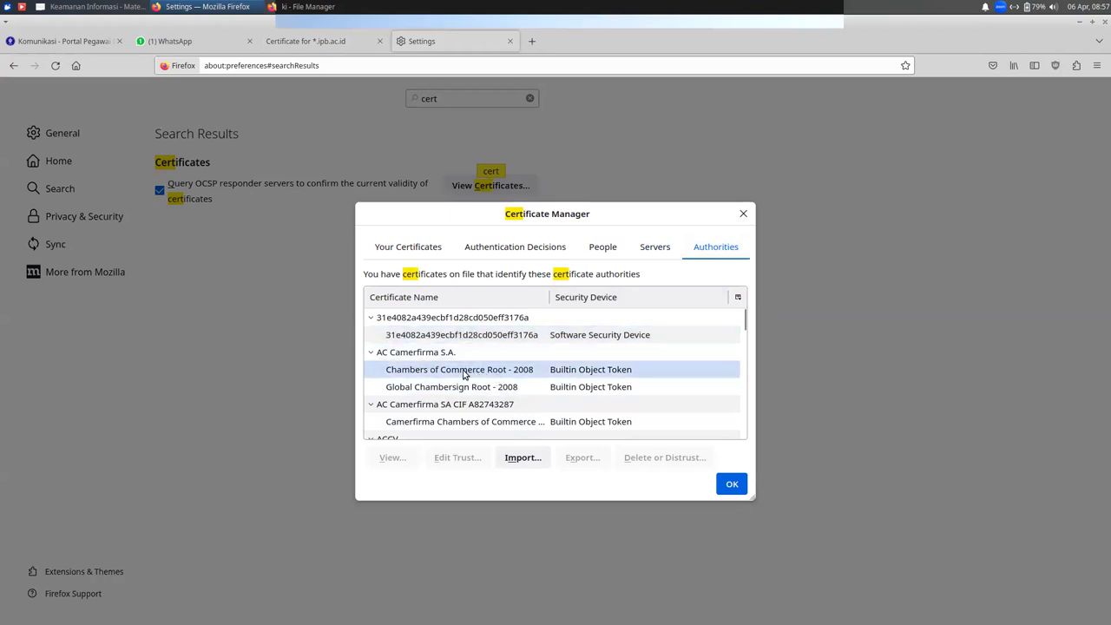
Step: Find and select DigiCert Global Root CA under DigiCert Inc in the list of certificate authorities
click(493, 374)
click(495, 387)
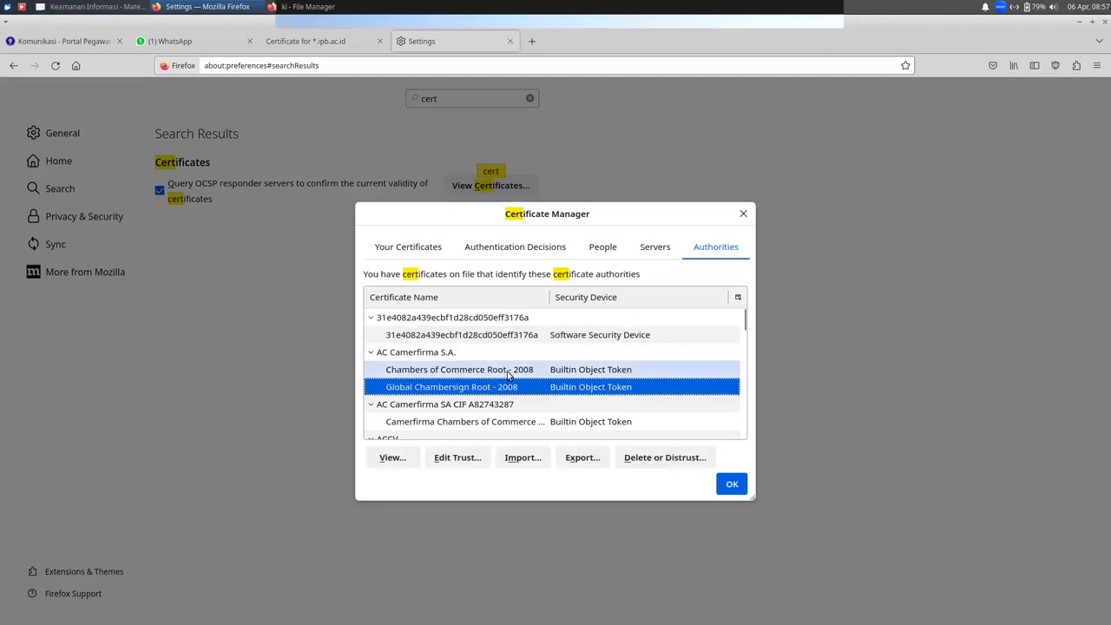
scroll(521, 369, down, 8)
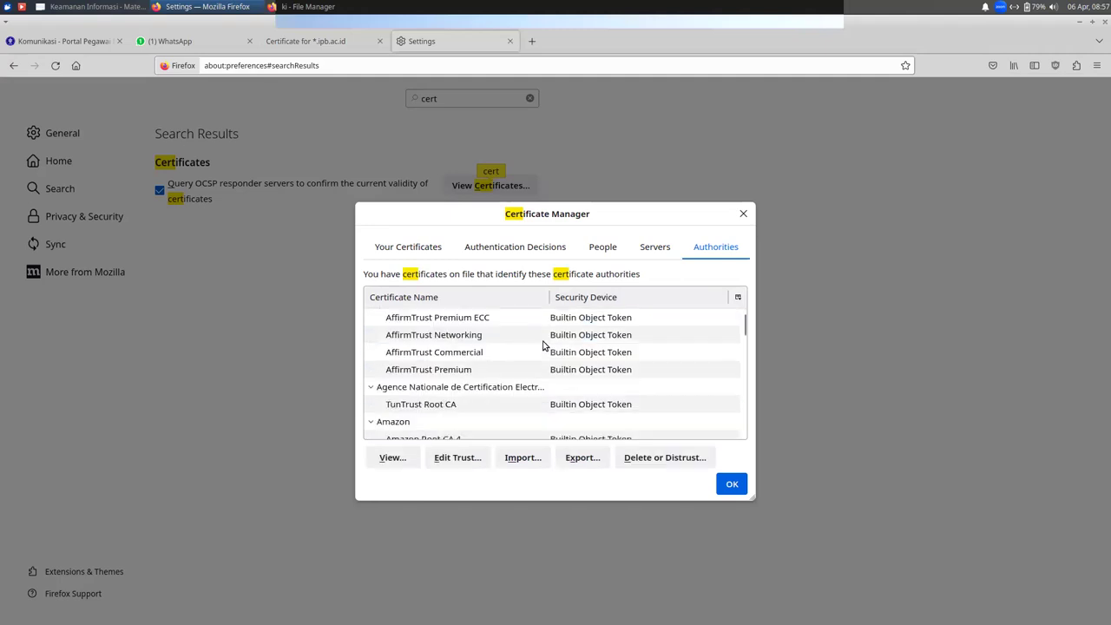
scroll(543, 345, down, 9)
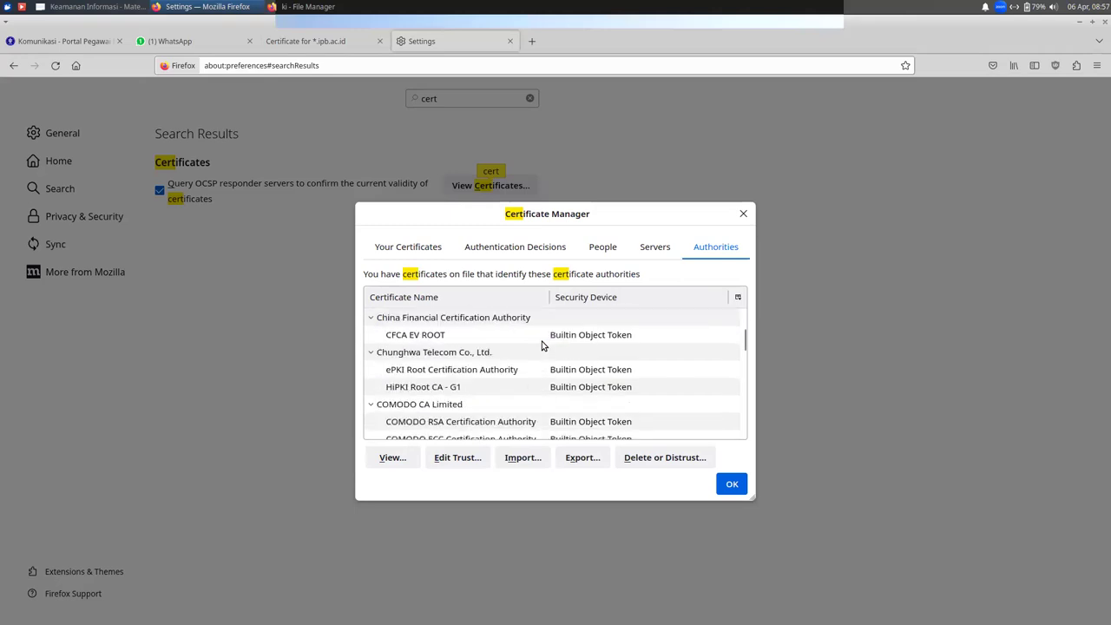
scroll(542, 346, down, 2)
scroll(543, 346, down, 2)
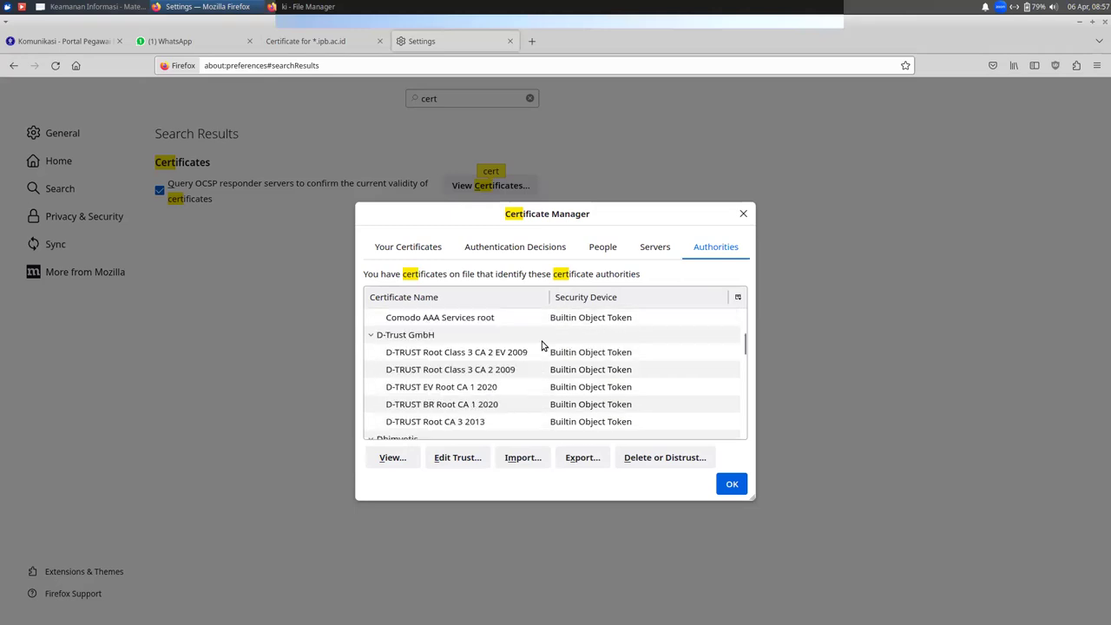
scroll(543, 345, down, 2)
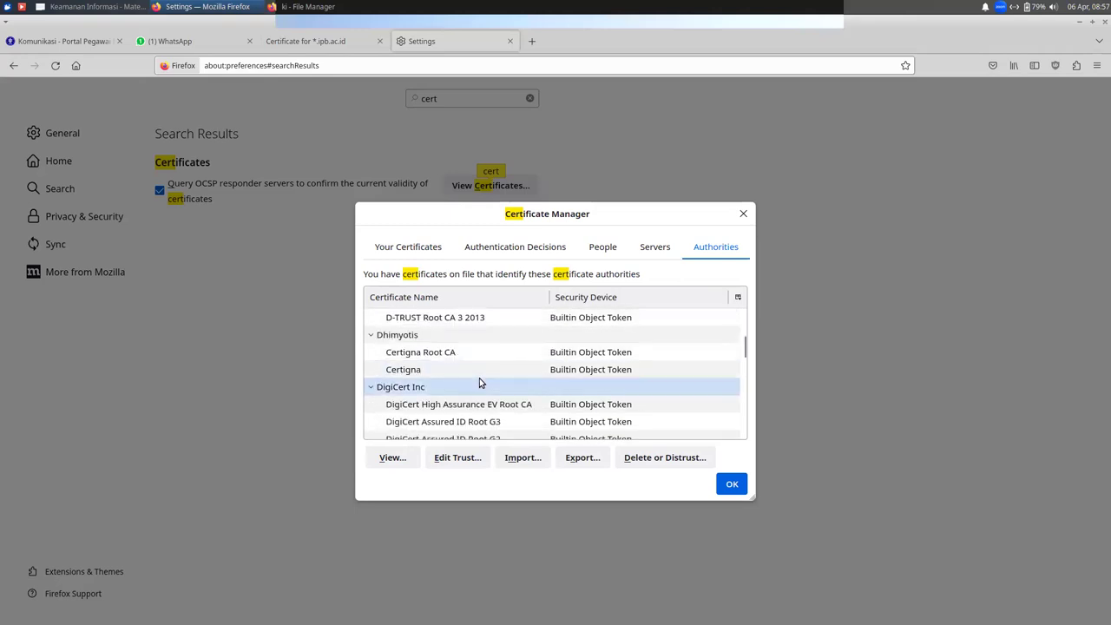
click(434, 336)
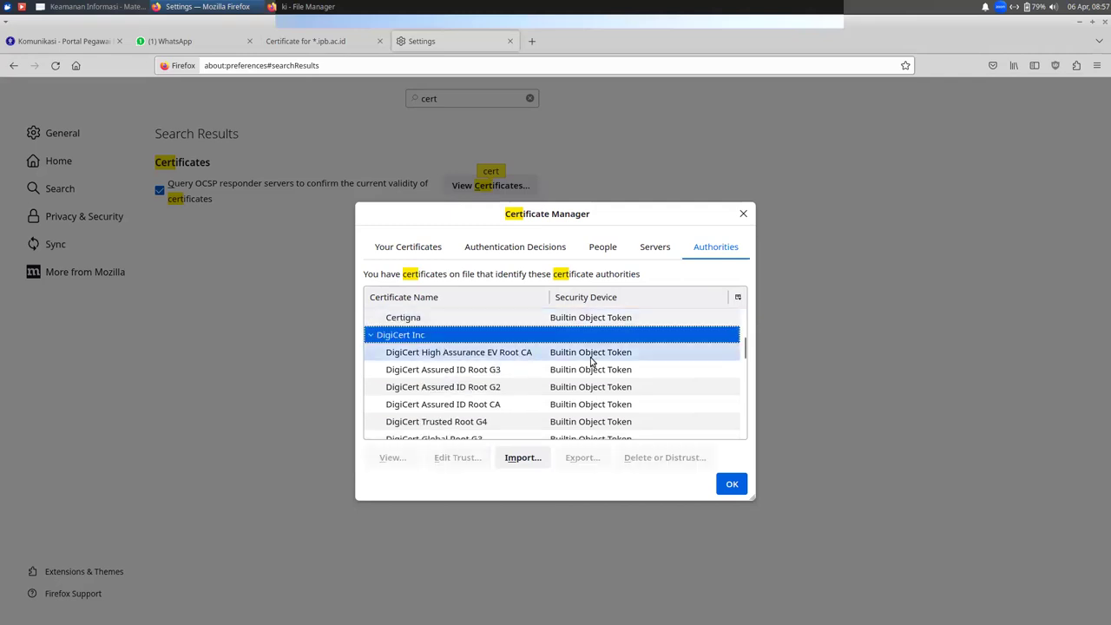
scroll(588, 362, down, 1)
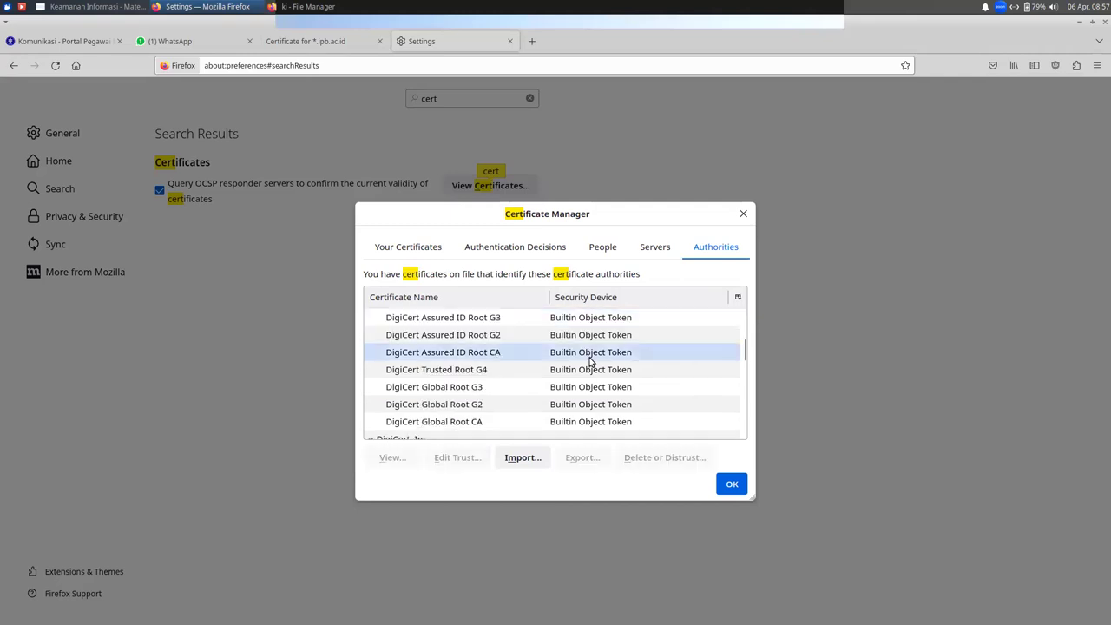
click(474, 422)
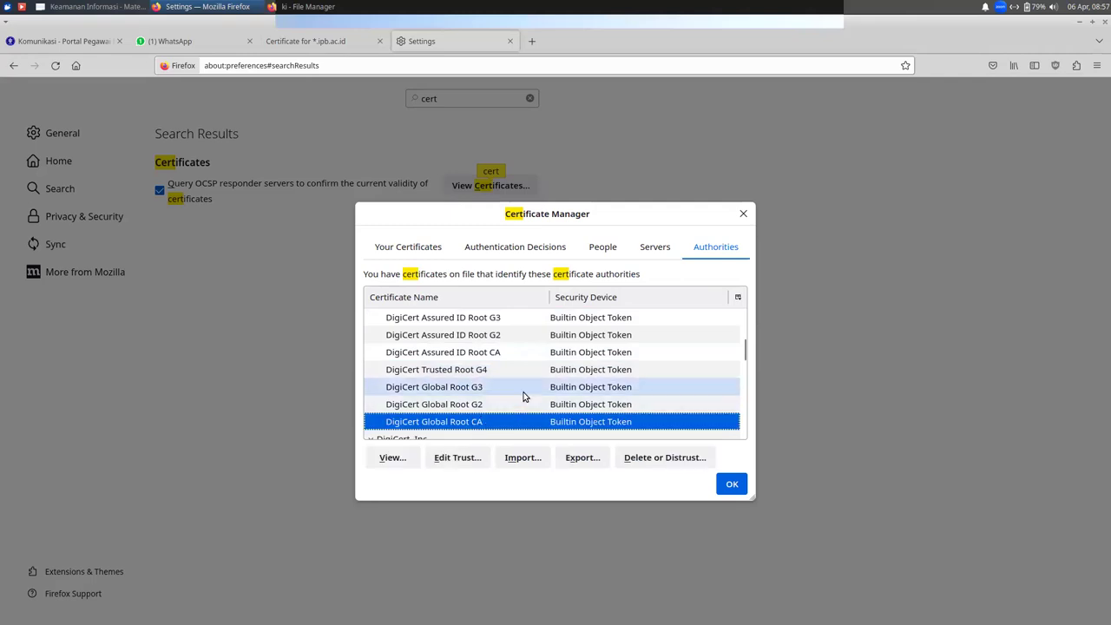
Step: Look through the remaining certificate authorities and return to the start of the list
scroll(545, 384, down, 2)
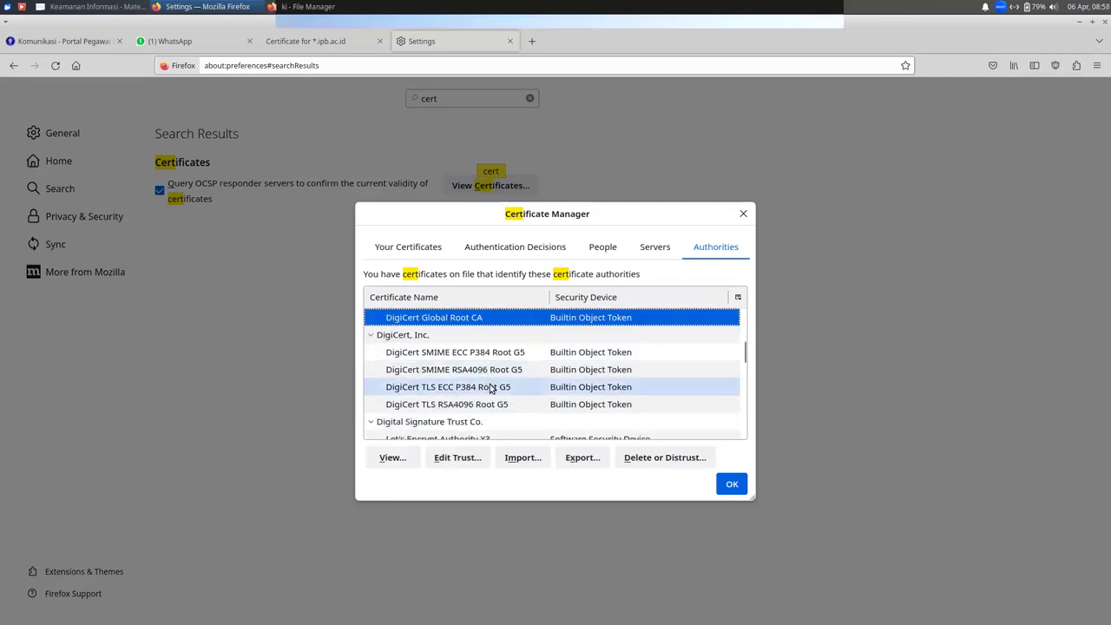
scroll(490, 386, down, 6)
scroll(490, 391, down, 20)
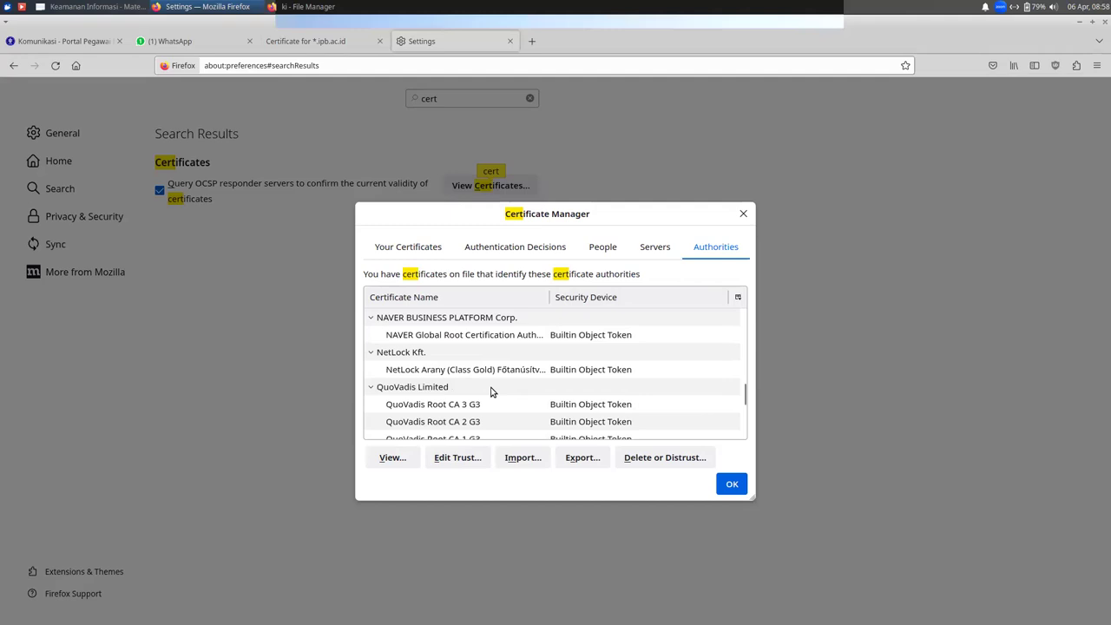
scroll(491, 391, down, 3)
scroll(493, 395, up, 20)
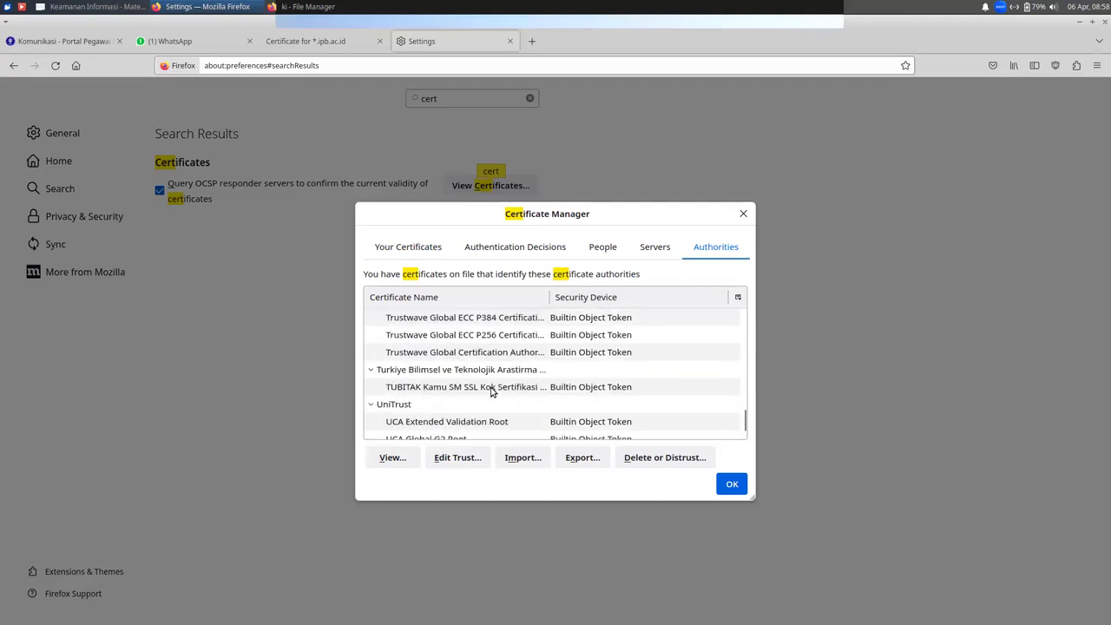
scroll(495, 396, up, 20)
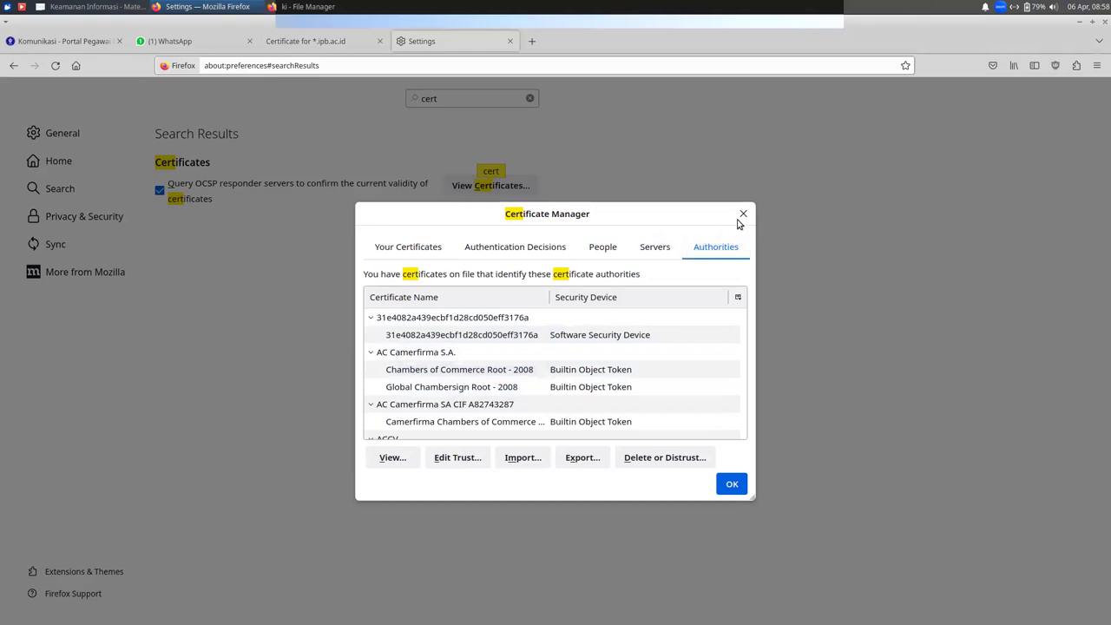
Step: Close the Certificate Manager and the settings page, and switch to the lecture slides in the document viewer
click(734, 485)
click(509, 41)
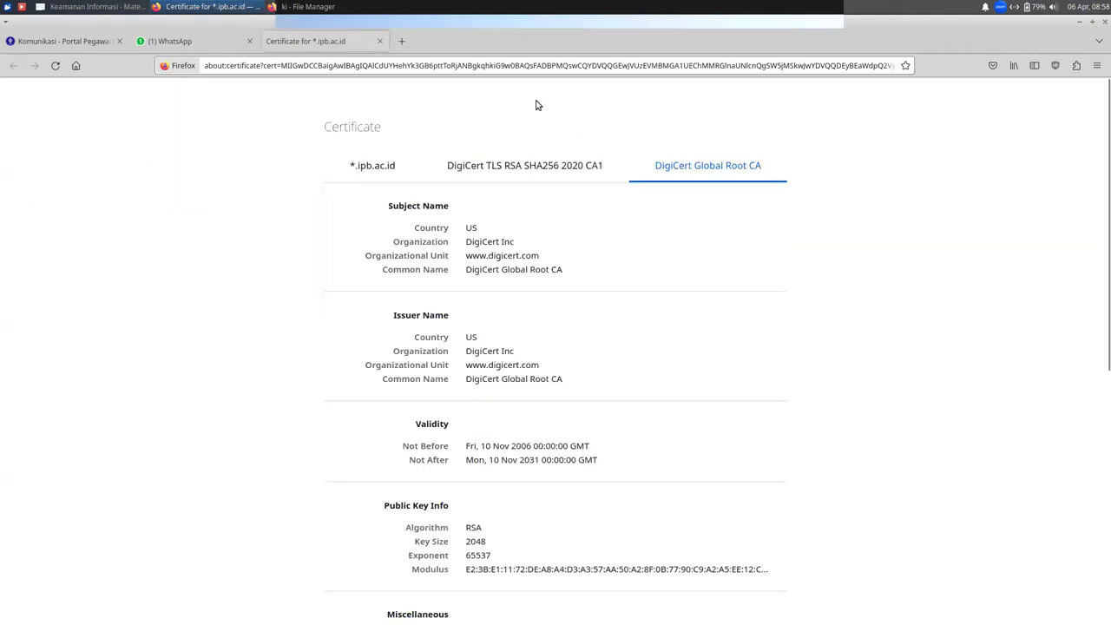
click(97, 8)
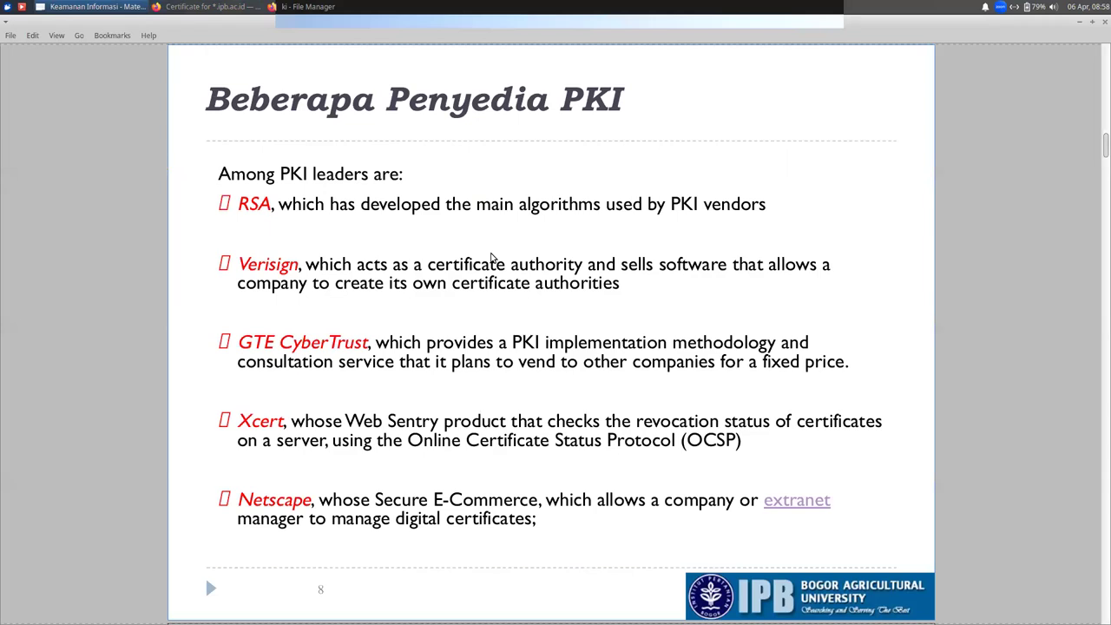
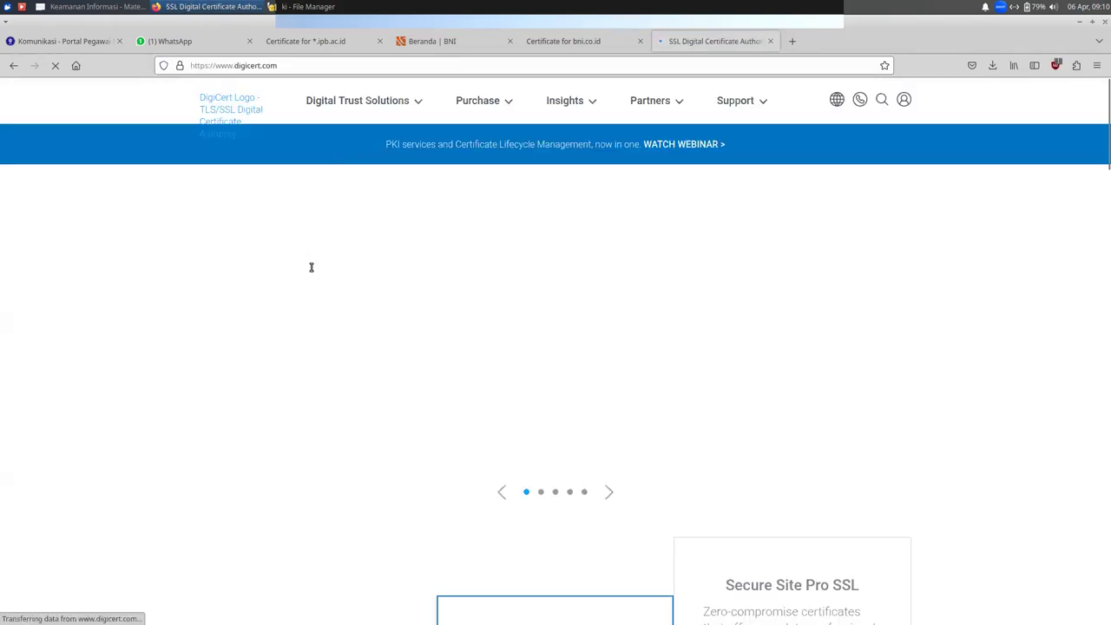
Step: Search Google for "letsencrypt" in a new browser tab
click(795, 42)
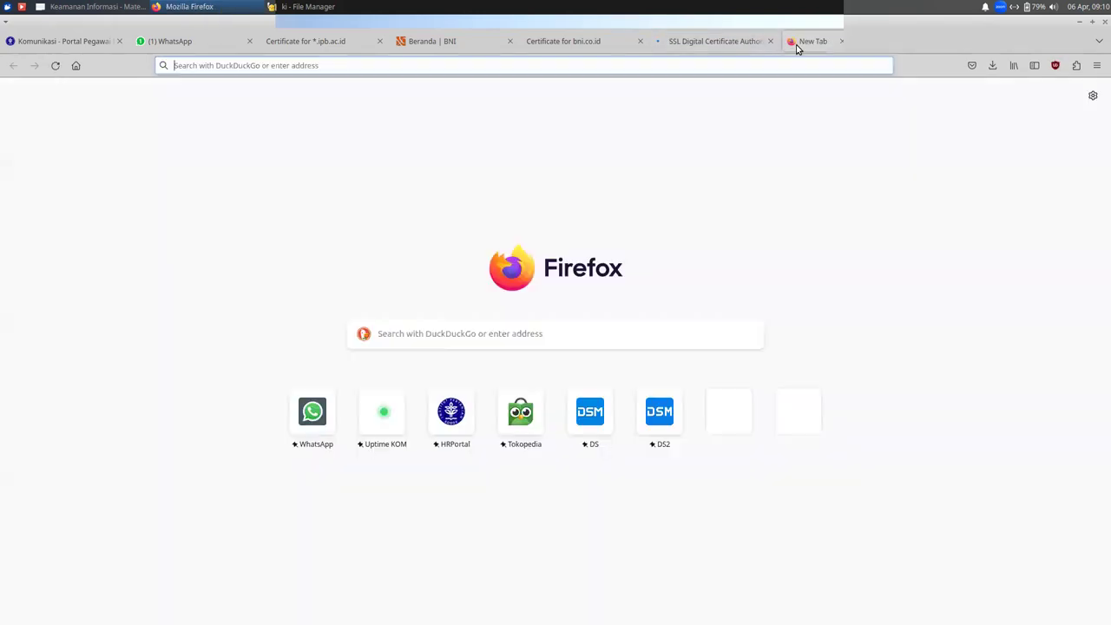
text(lets)
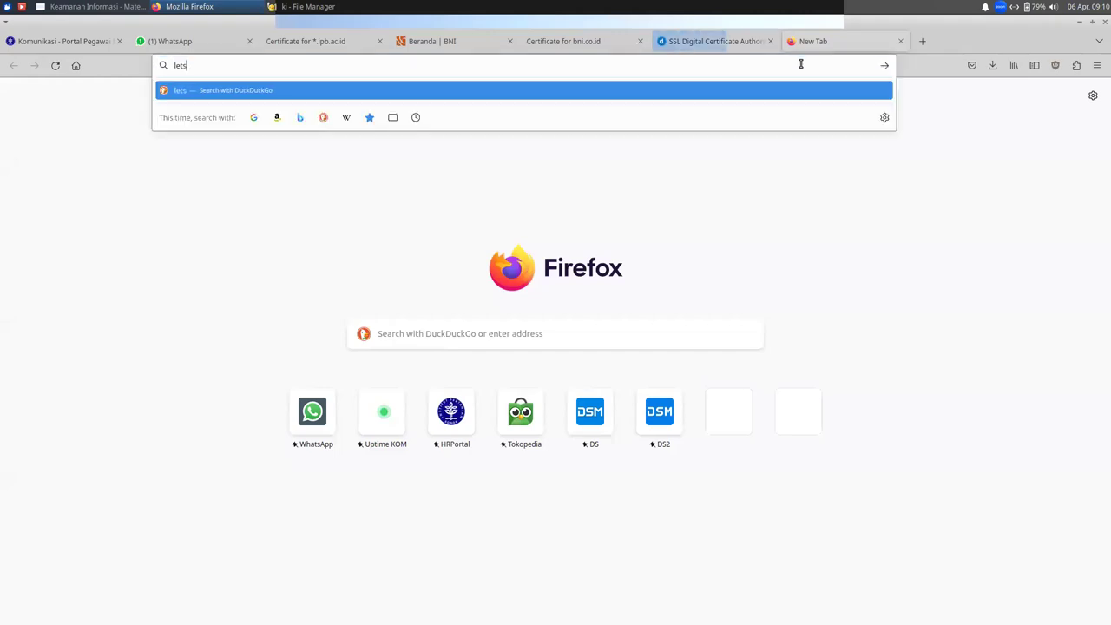
text(encrypt)
key(Tab)
key(shift+Tab)
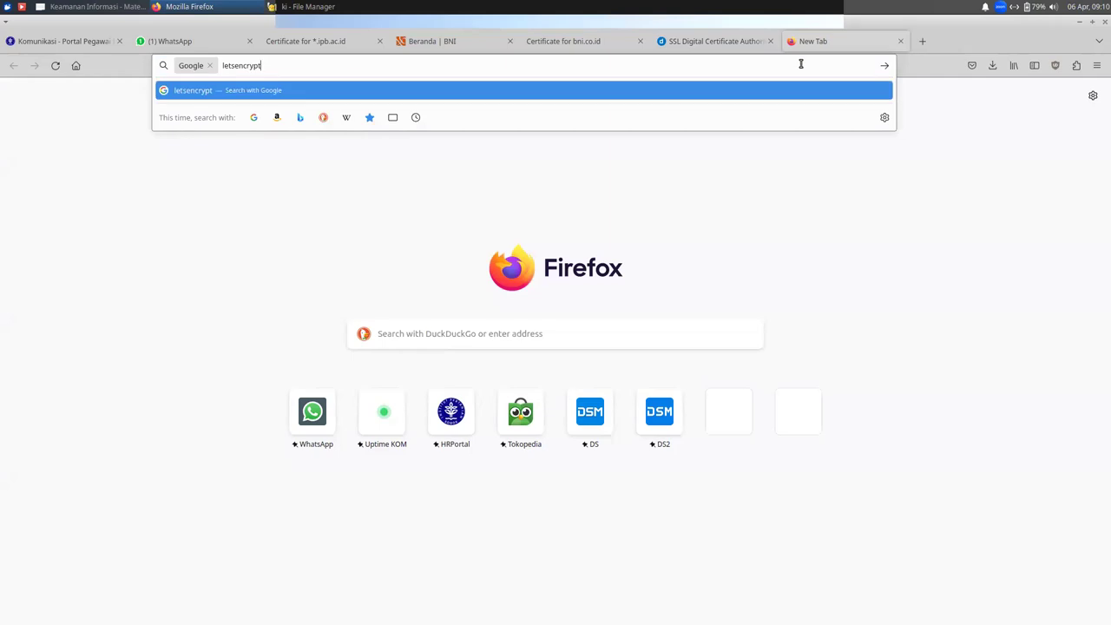
key(Return)
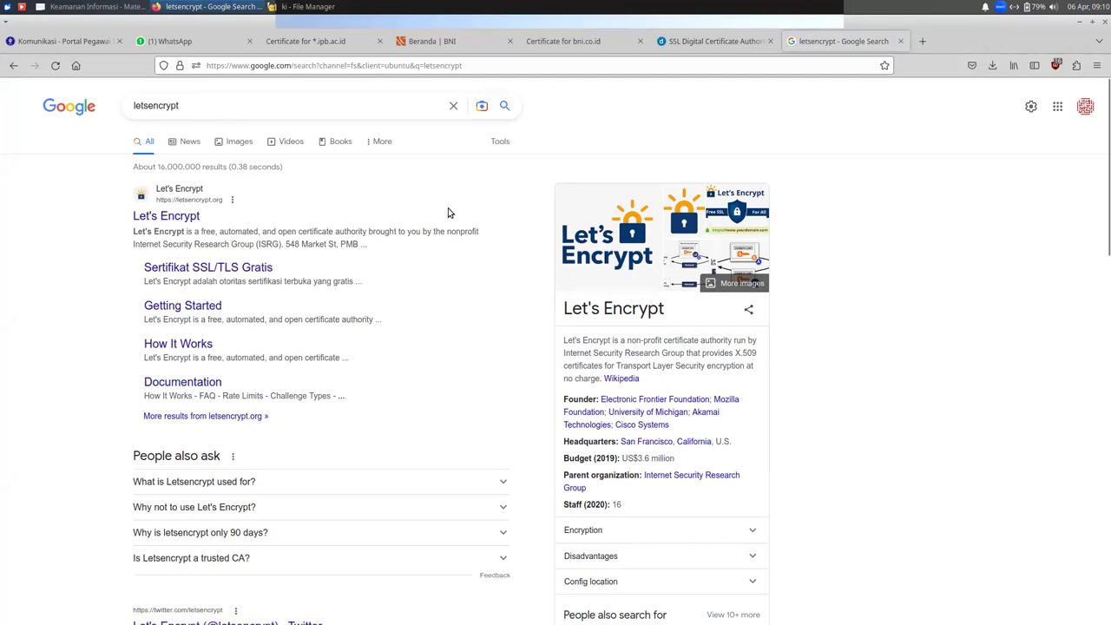
Step: Open the Let's Encrypt website and compare it with DigiCert's certificate purchase options
click(182, 216)
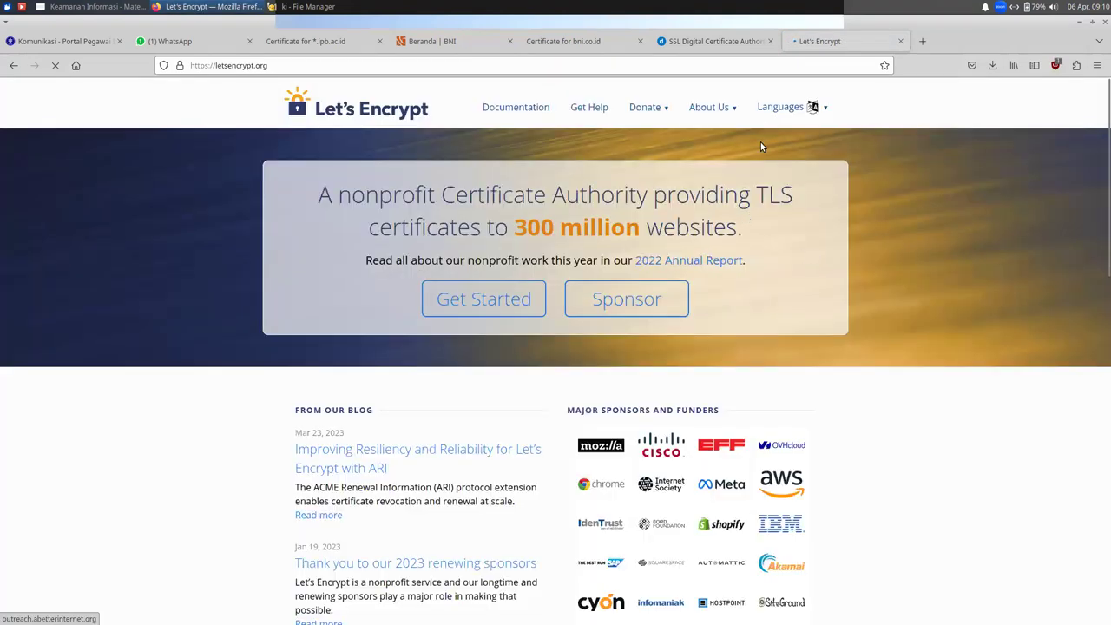
click(726, 45)
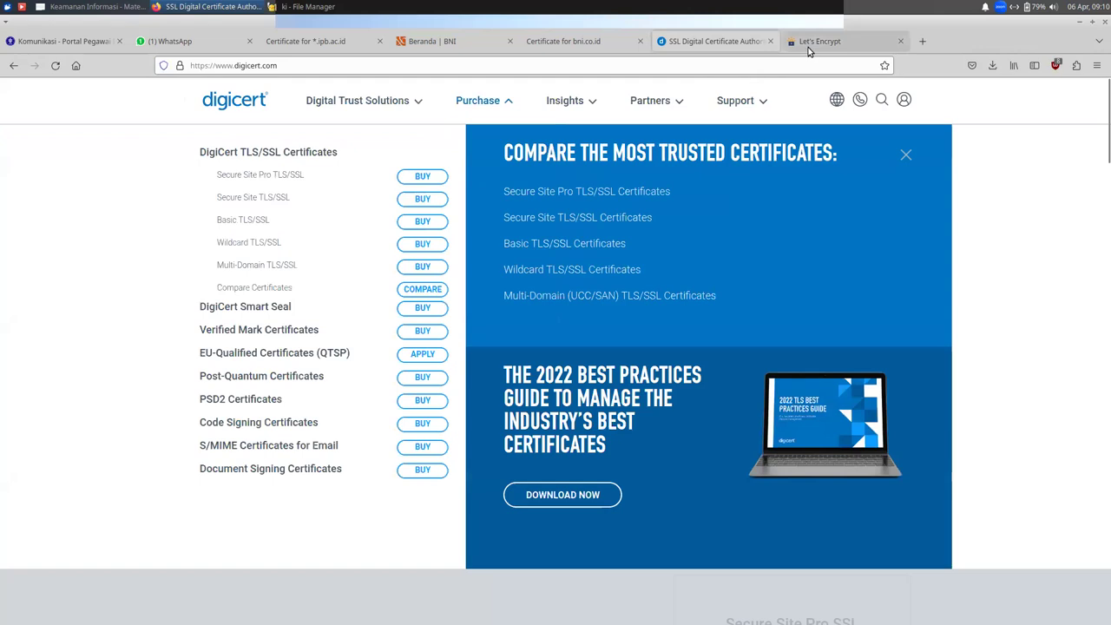
click(808, 48)
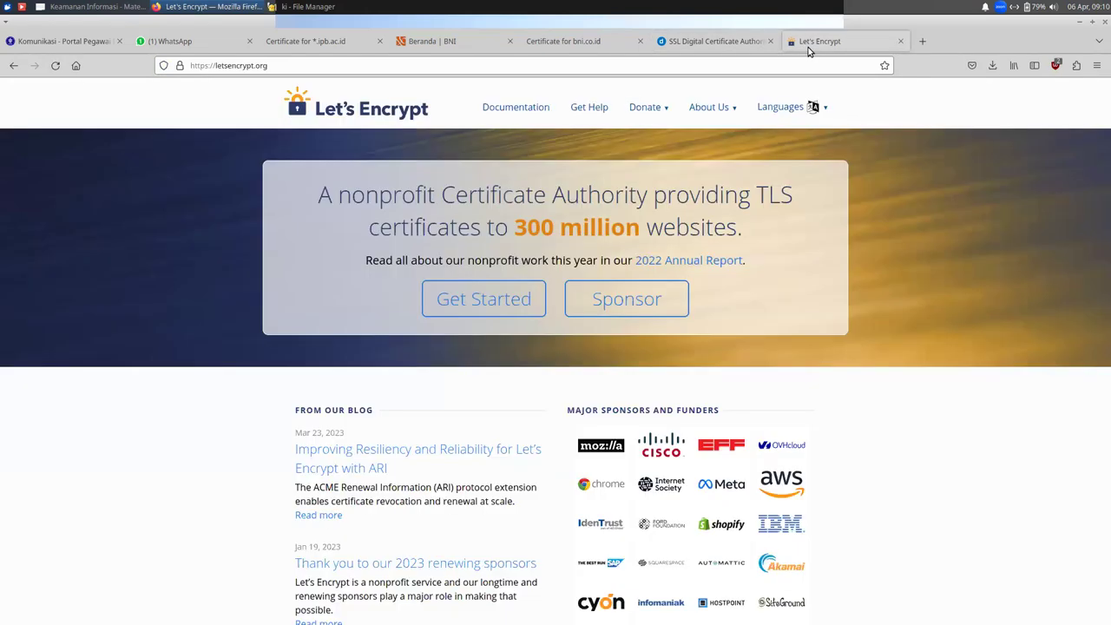
Step: Check the connection security details of the HR portal at hrportal.ipb.ac.id
click(61, 39)
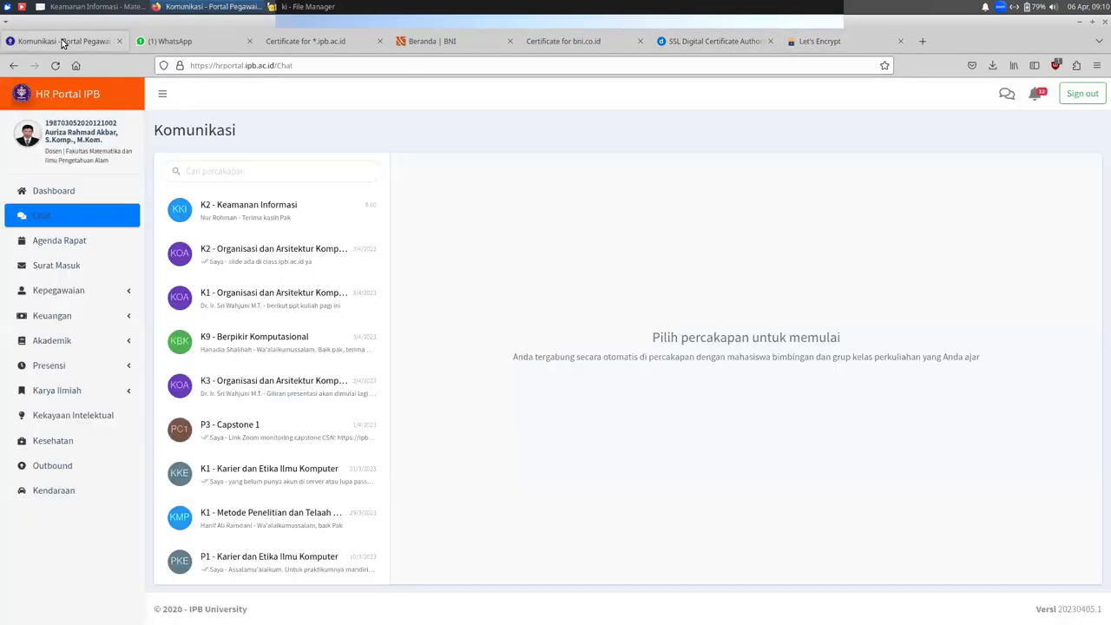
click(181, 65)
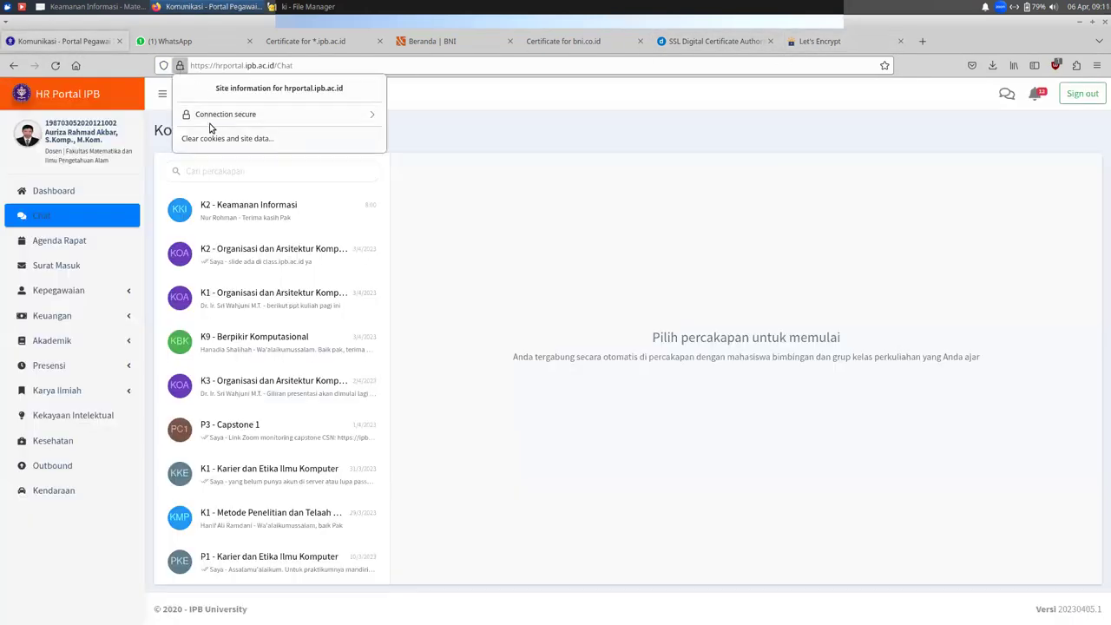
click(269, 116)
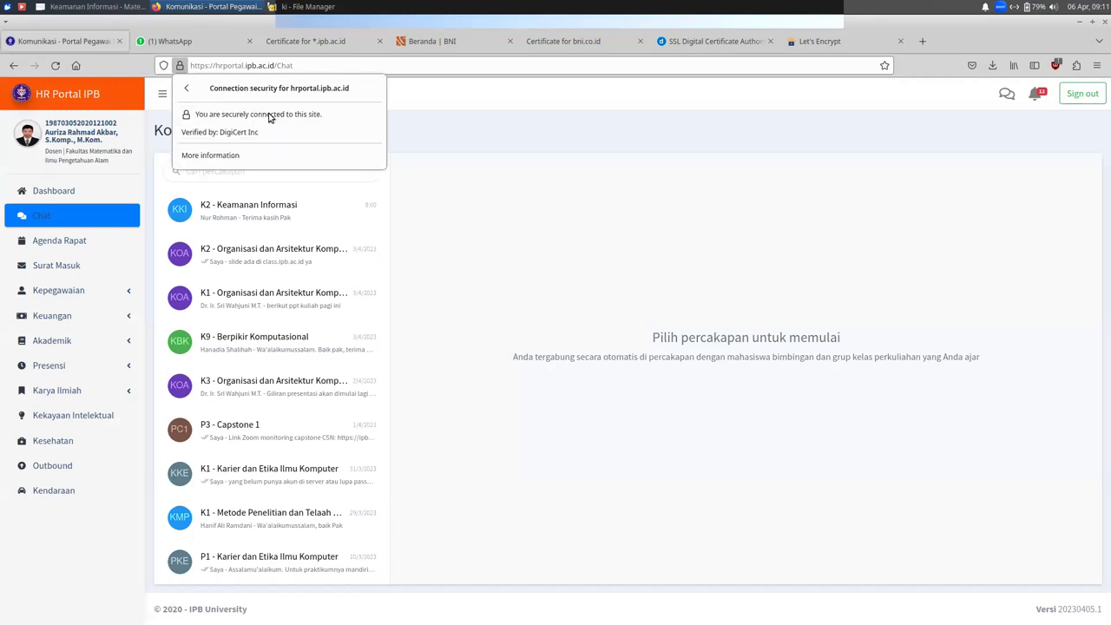
Step: Try to open ds2.apps.cs.ipb.ac.id in a new browser tab
click(921, 41)
text(ds2)
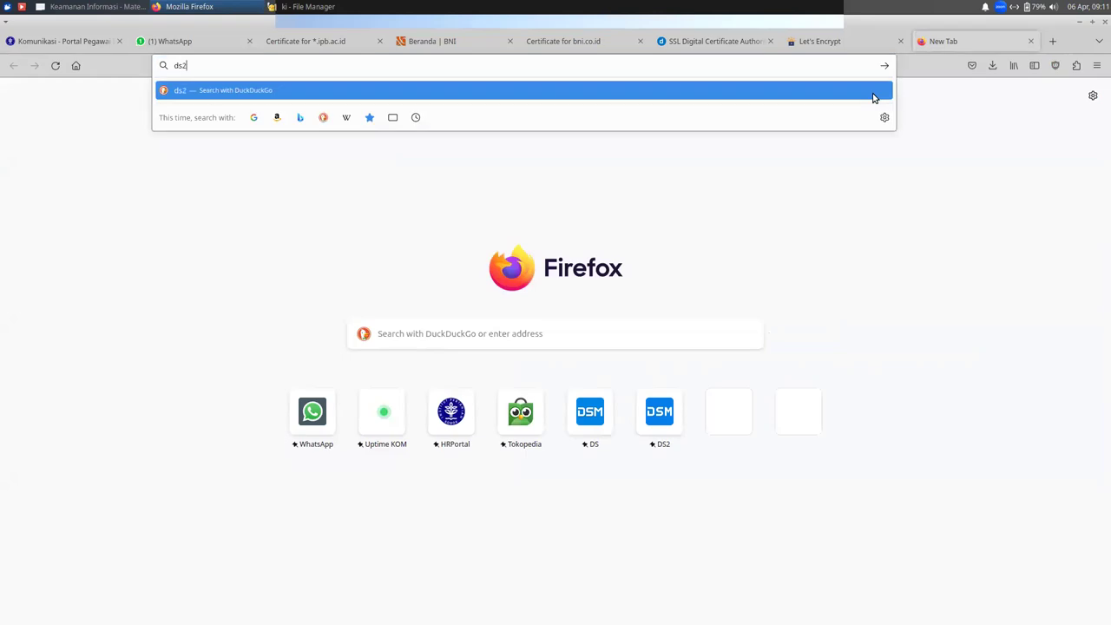
text(.apss.)
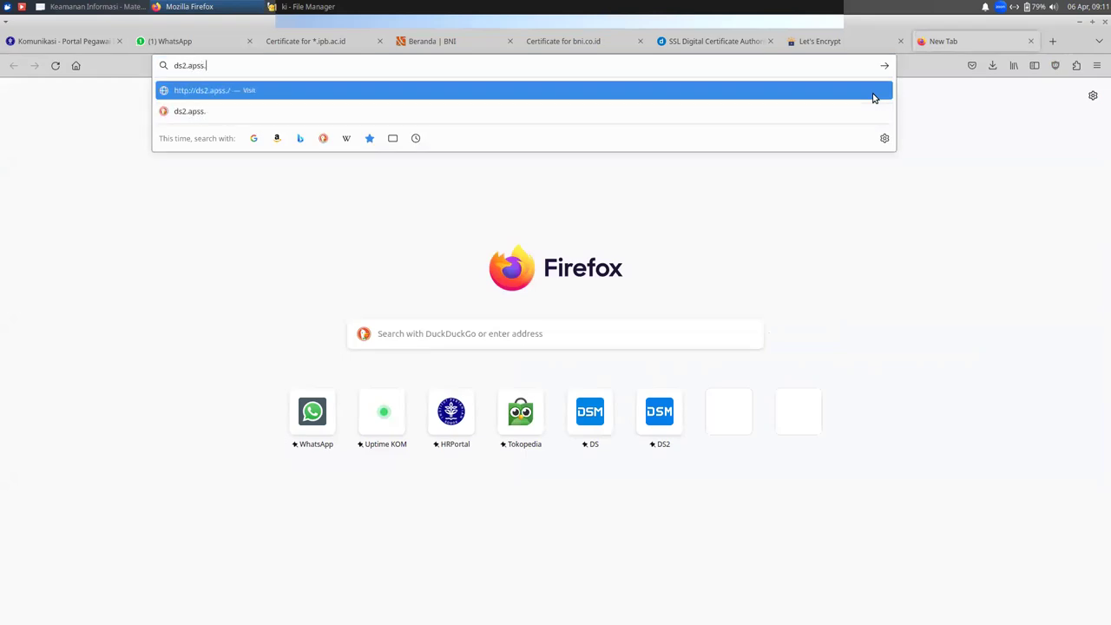
key(BackSpace)
key(BackSpace)
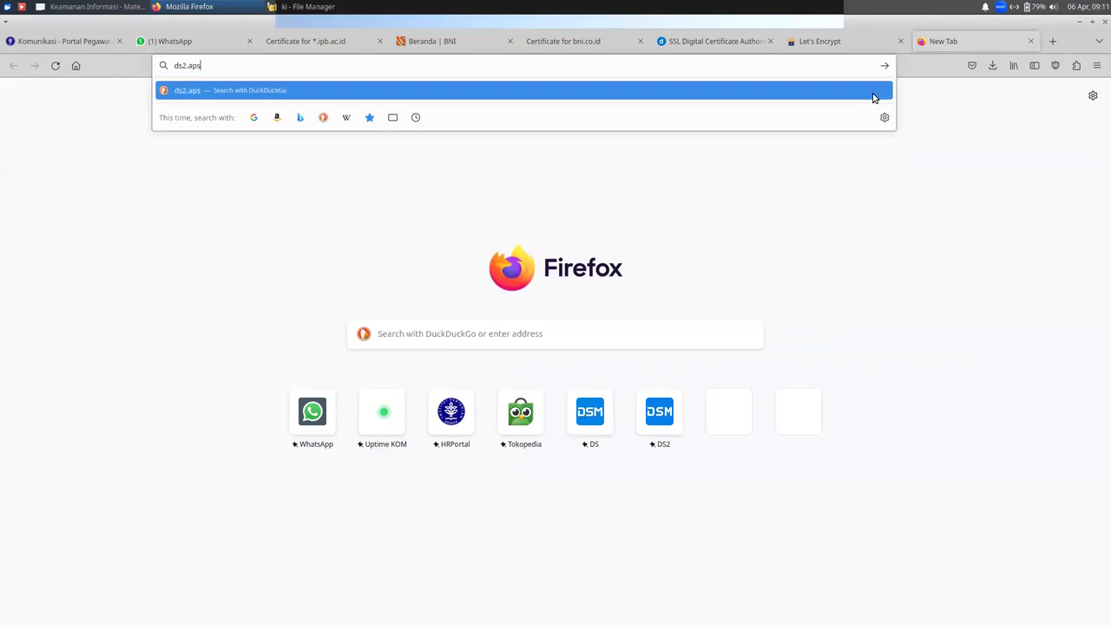
key(BackSpace)
text(ps.cs.ipb.ac.id)
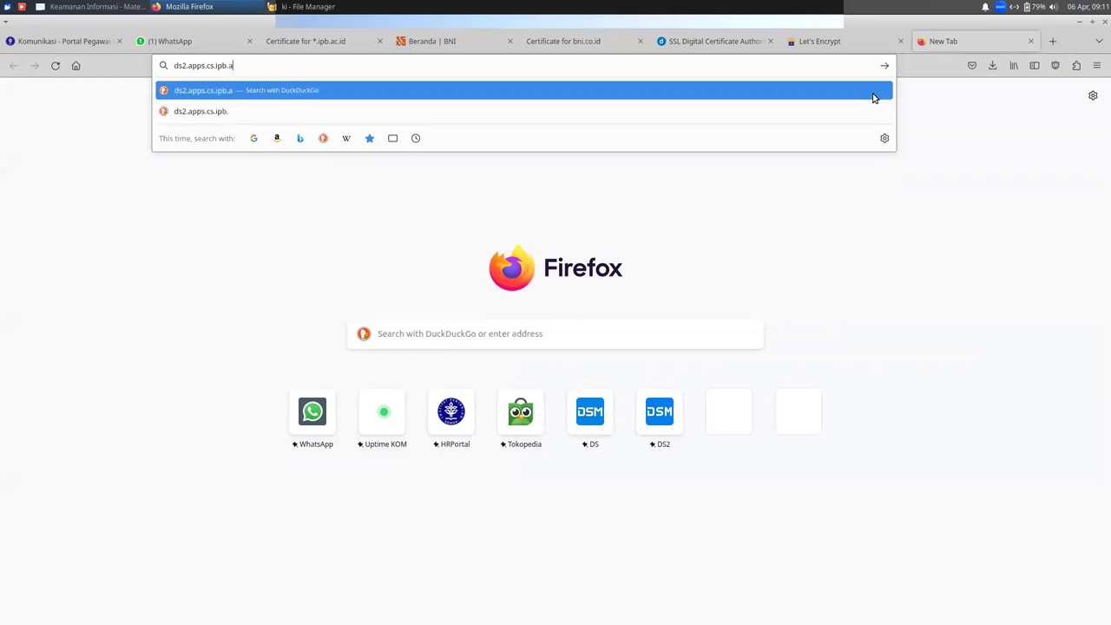
key(Return)
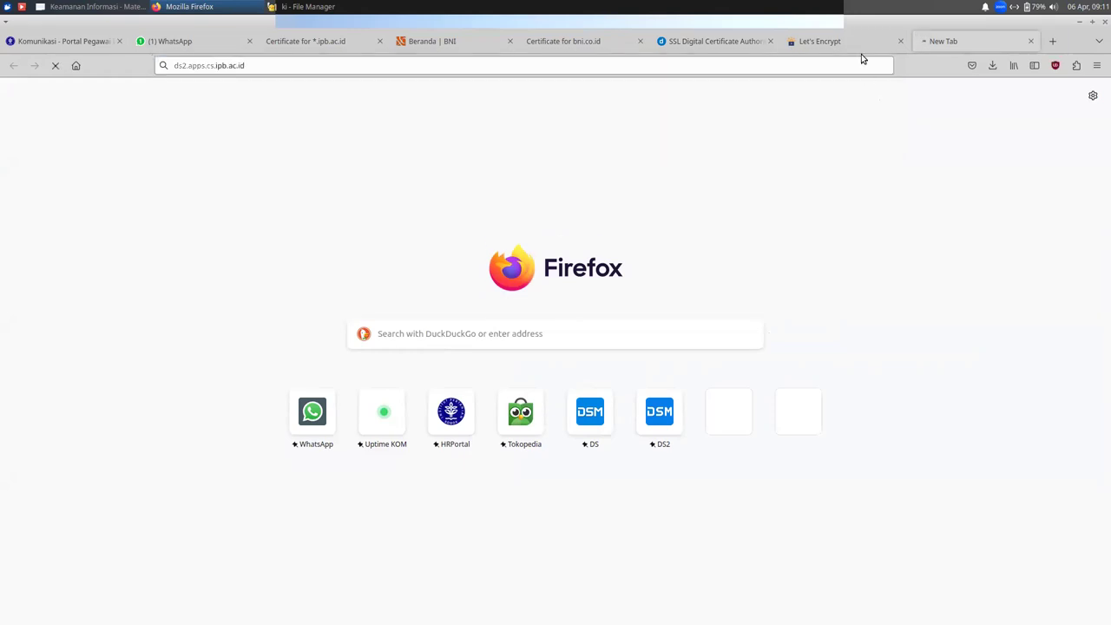
Step: Look through the Let's Encrypt home page and recheck the loading ds2.apps.cs.ipb.ac.id page
click(857, 43)
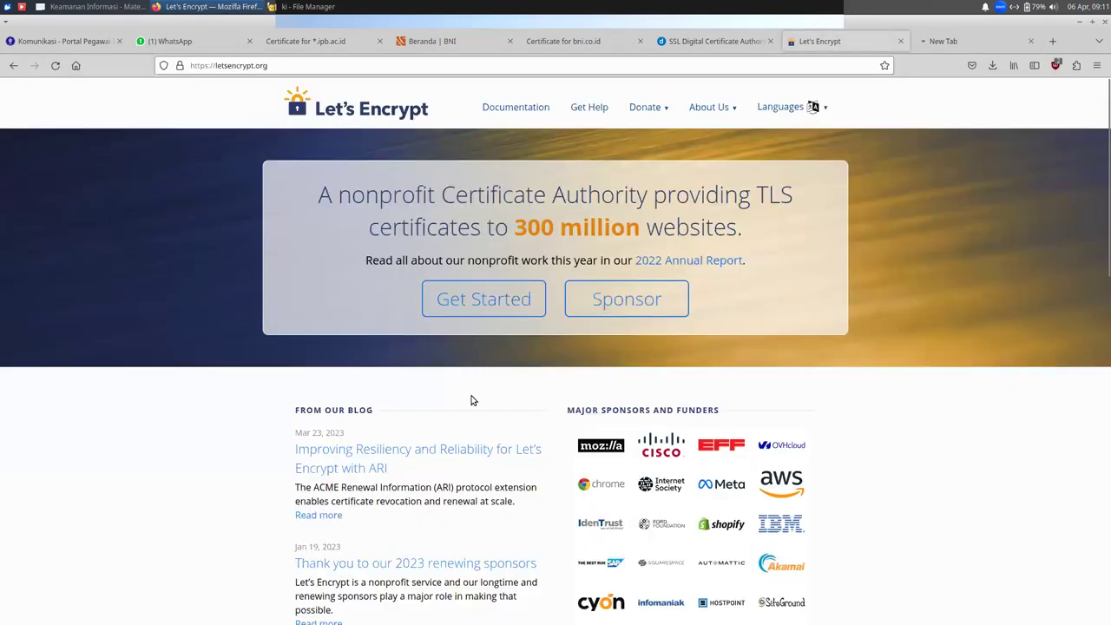
scroll(471, 397, down, 10)
scroll(472, 399, up, 10)
click(951, 42)
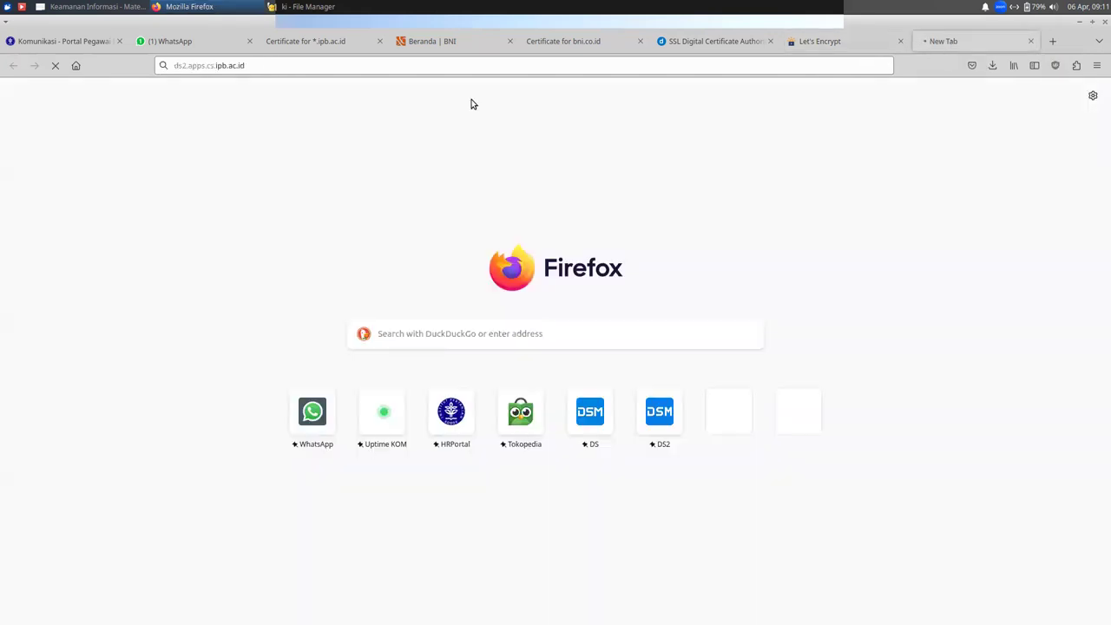
click(230, 66)
double_click(232, 66)
click(899, 250)
Step: Switch to the lecture slides, advance to slide 15 and highlight the word "CA" after "daftar" in the first bullet
click(116, 11)
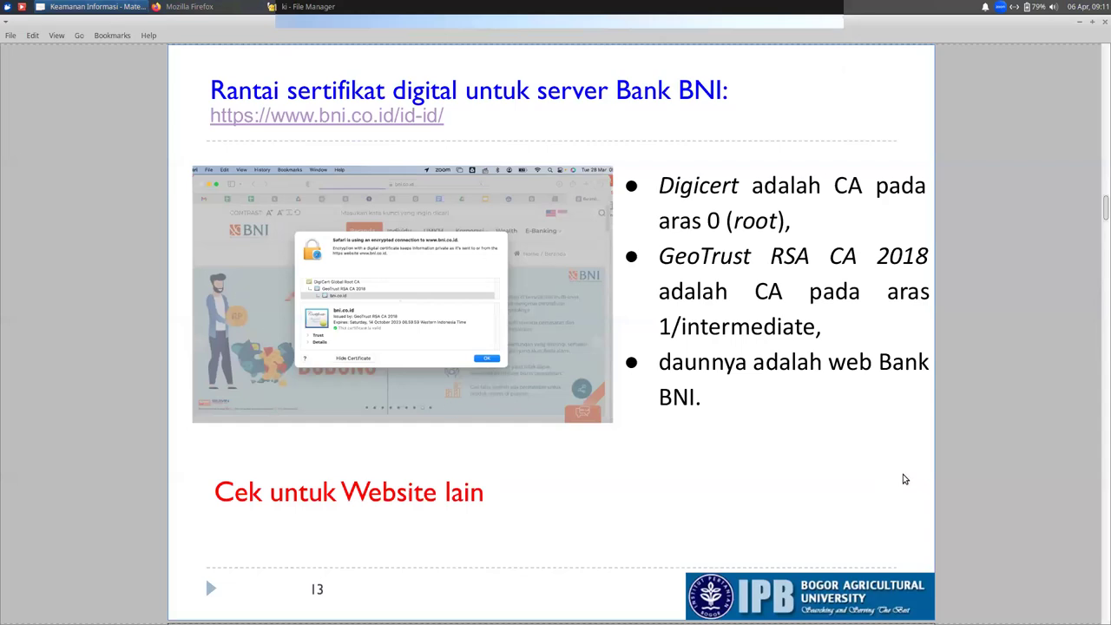
scroll(905, 479, down, 1)
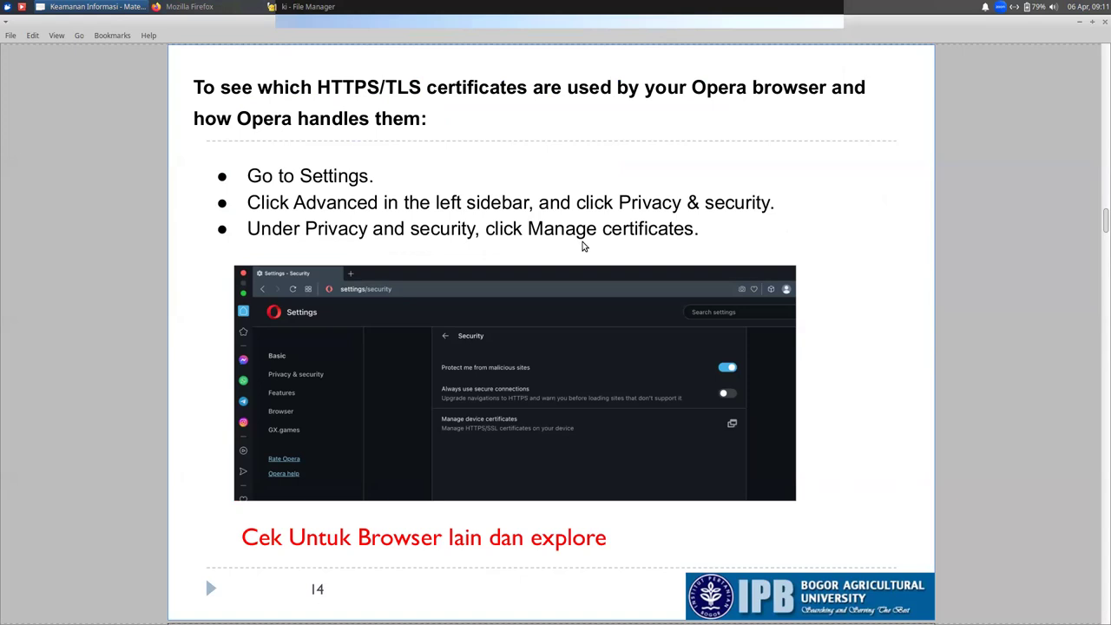
key(Page_Down)
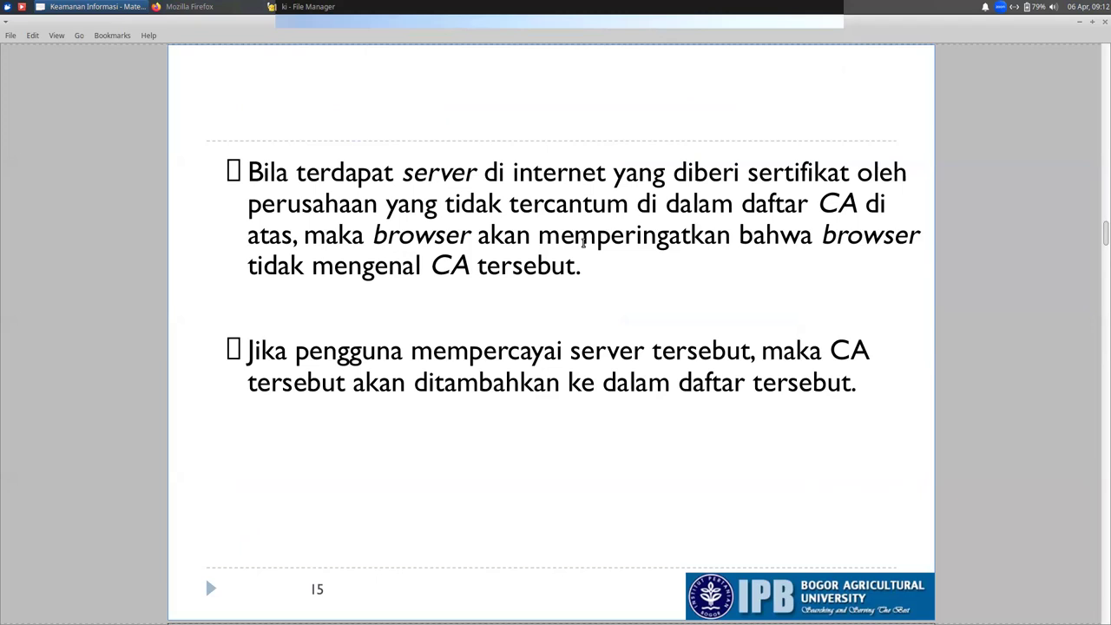
double_click(832, 205)
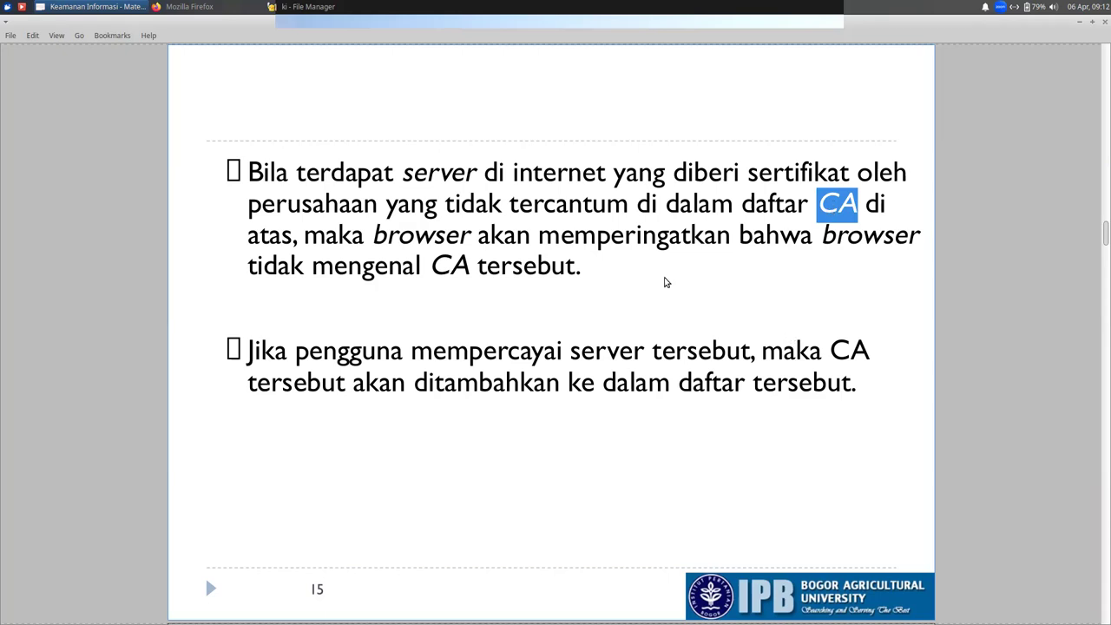
Step: Switch to Firefox, search its settings for "cert" and display the server certificate exceptions in the Certificate Manager
click(203, 8)
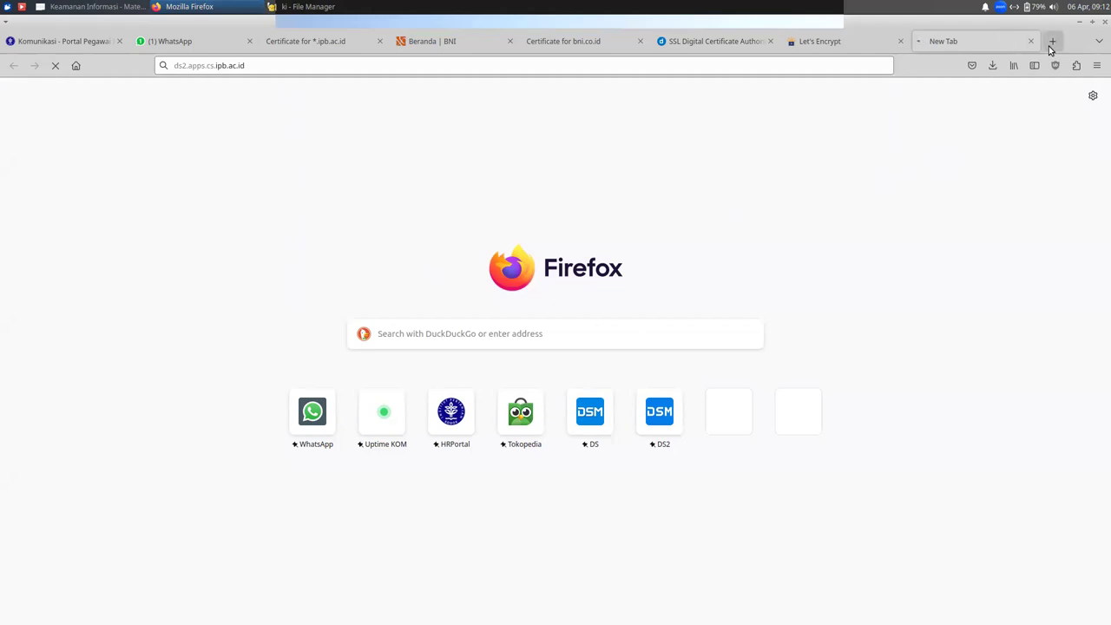
click(1098, 67)
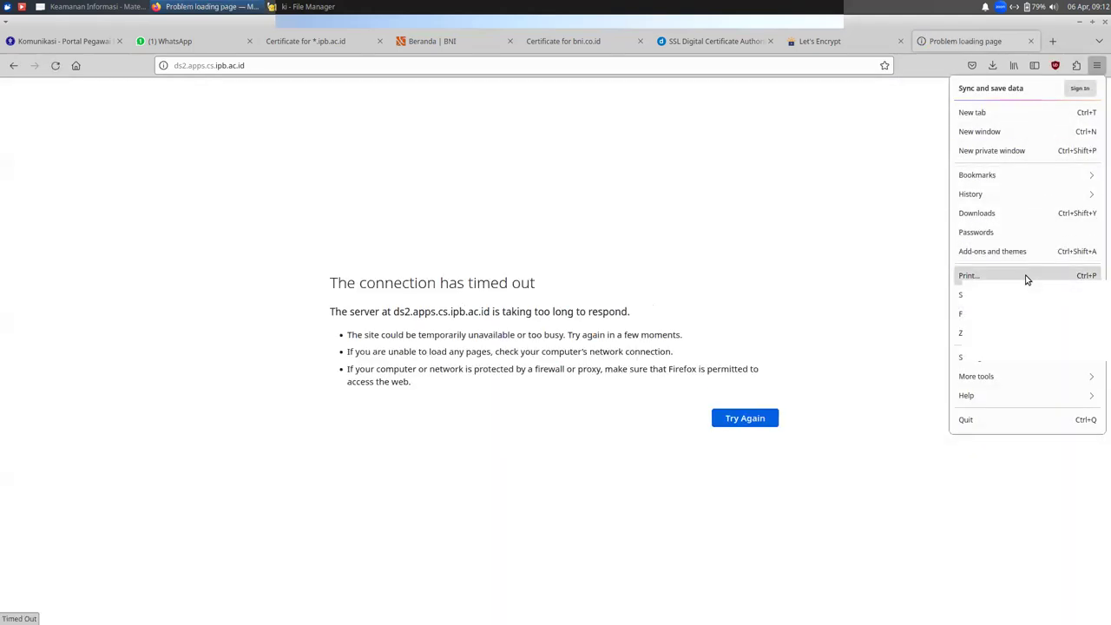
click(1019, 356)
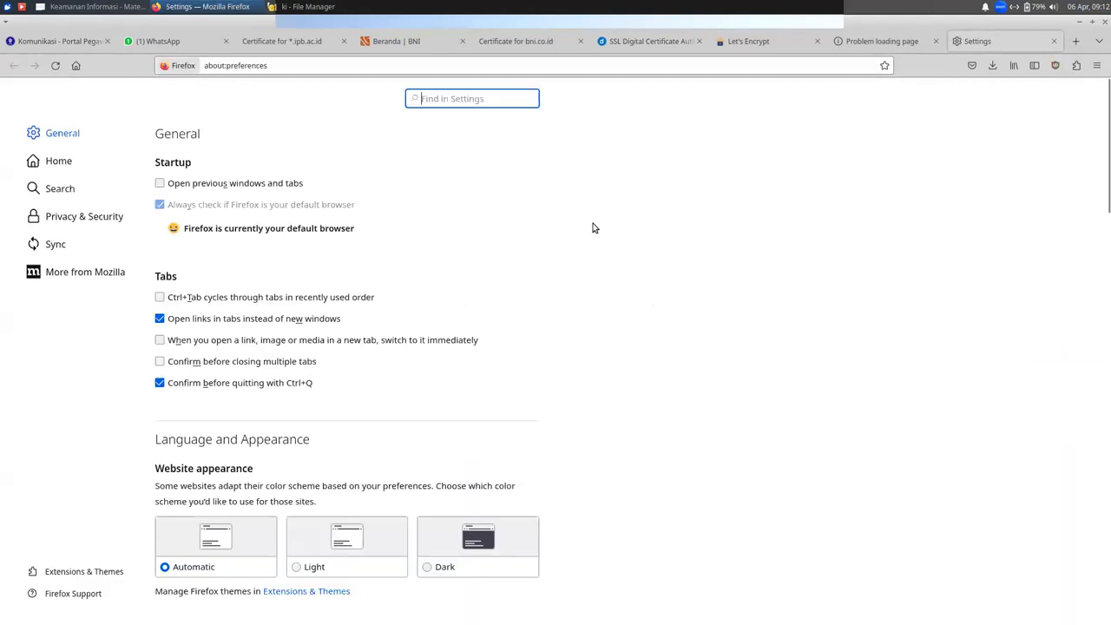
text(cert)
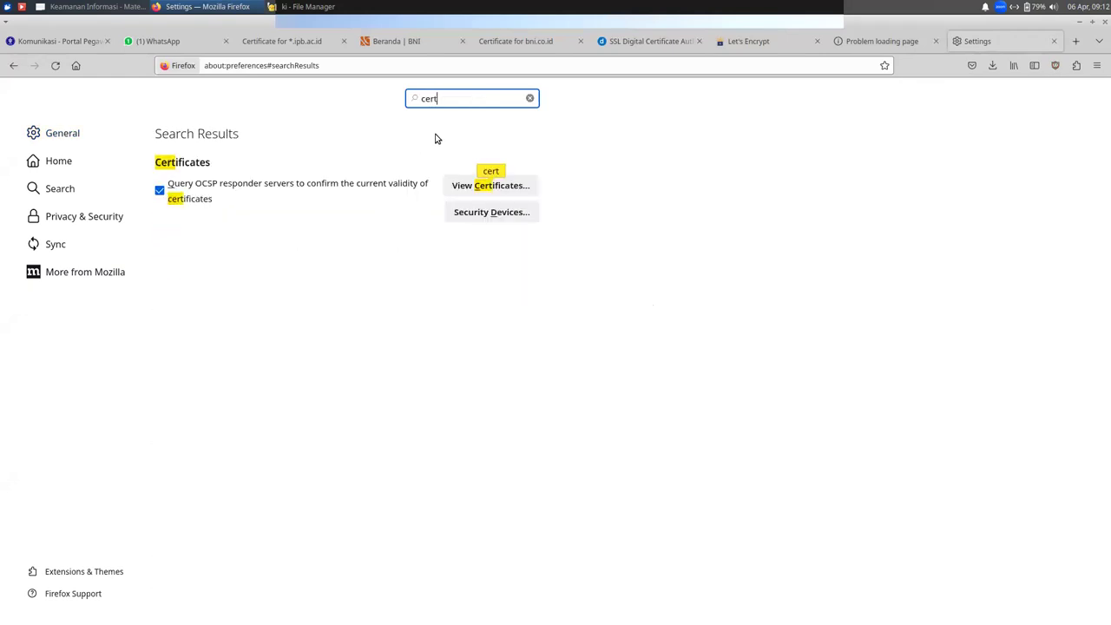
click(474, 187)
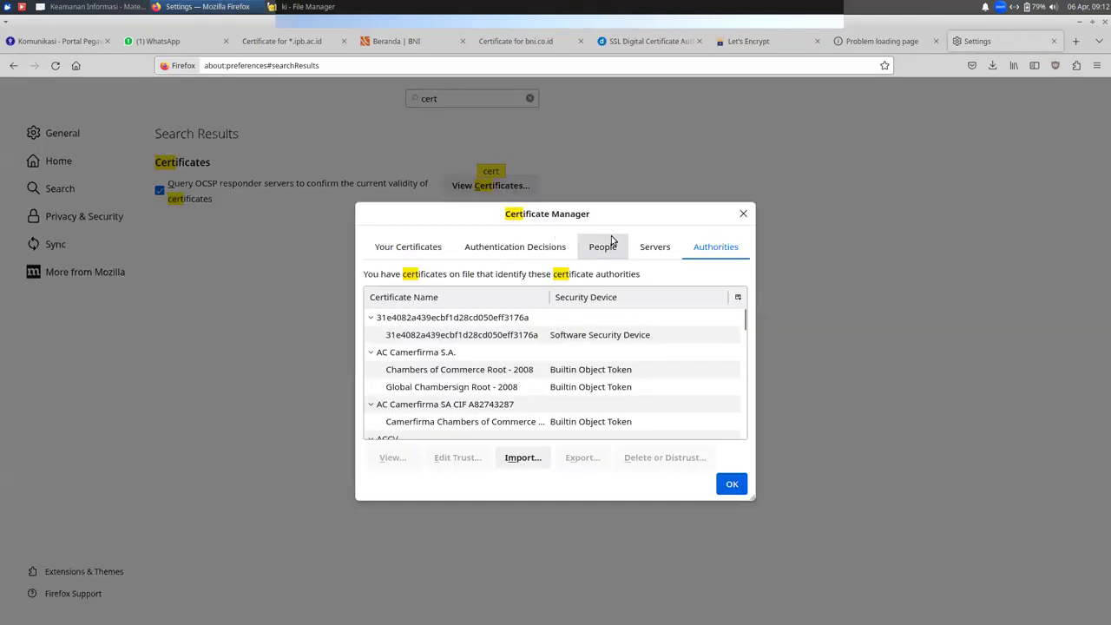
click(642, 249)
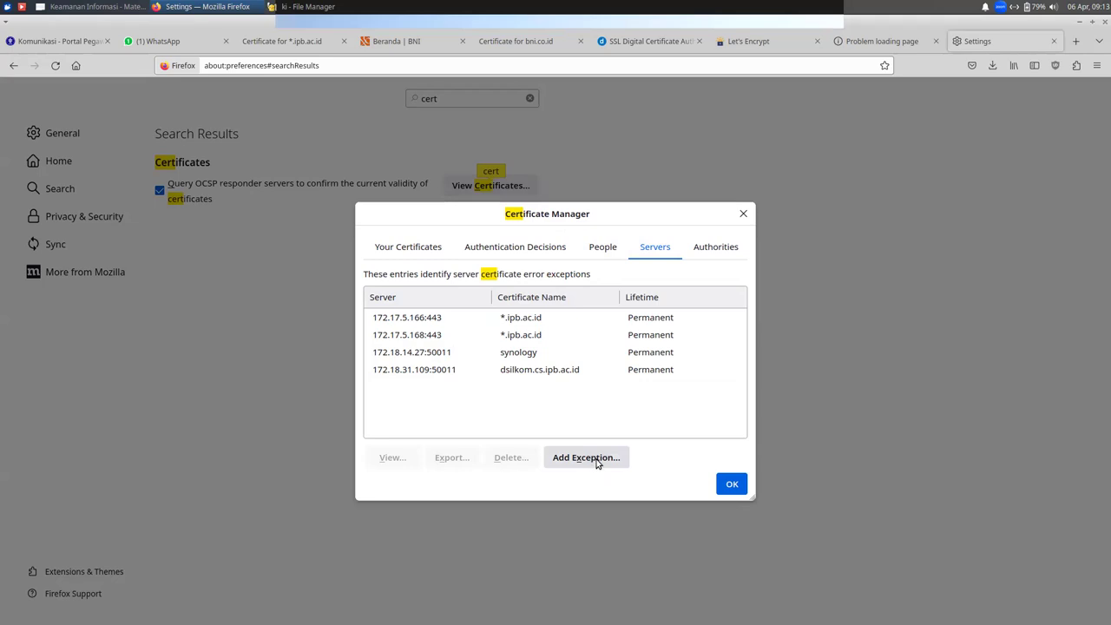
Step: Close the Certificate Manager and the ds2.apps.cs.ipb.ac.id page, and return to the lecture slides
click(732, 486)
click(894, 41)
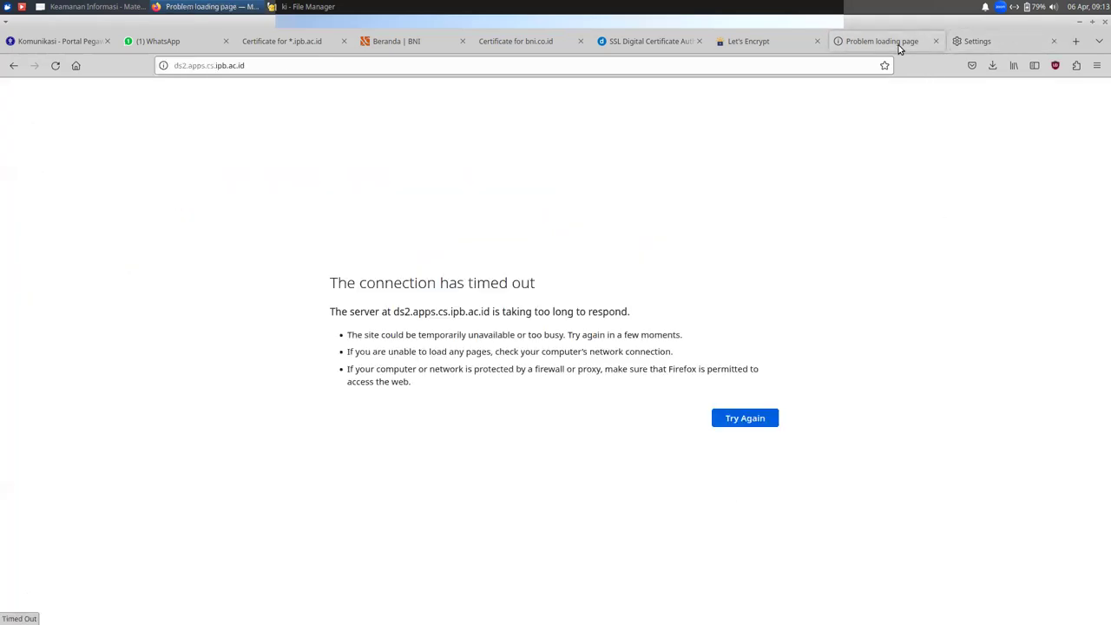
middle_click(899, 49)
key(alt+Tab)
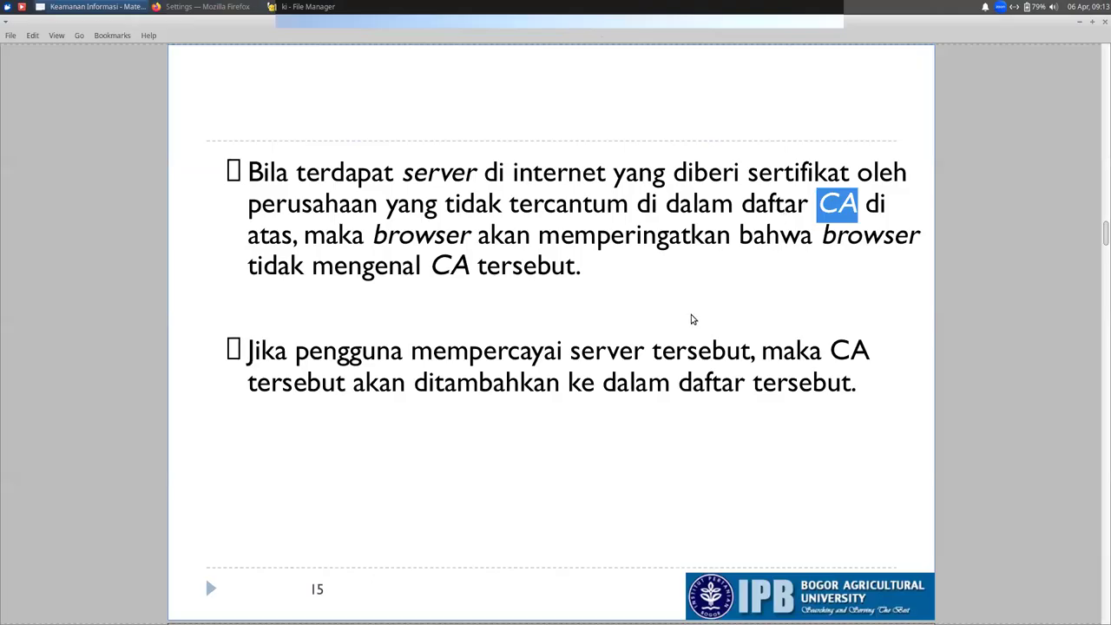
Step: Read through the slides on viewing CA certificates, digital certificates and impersonation attacks, up to slide 20
key(Page_Down)
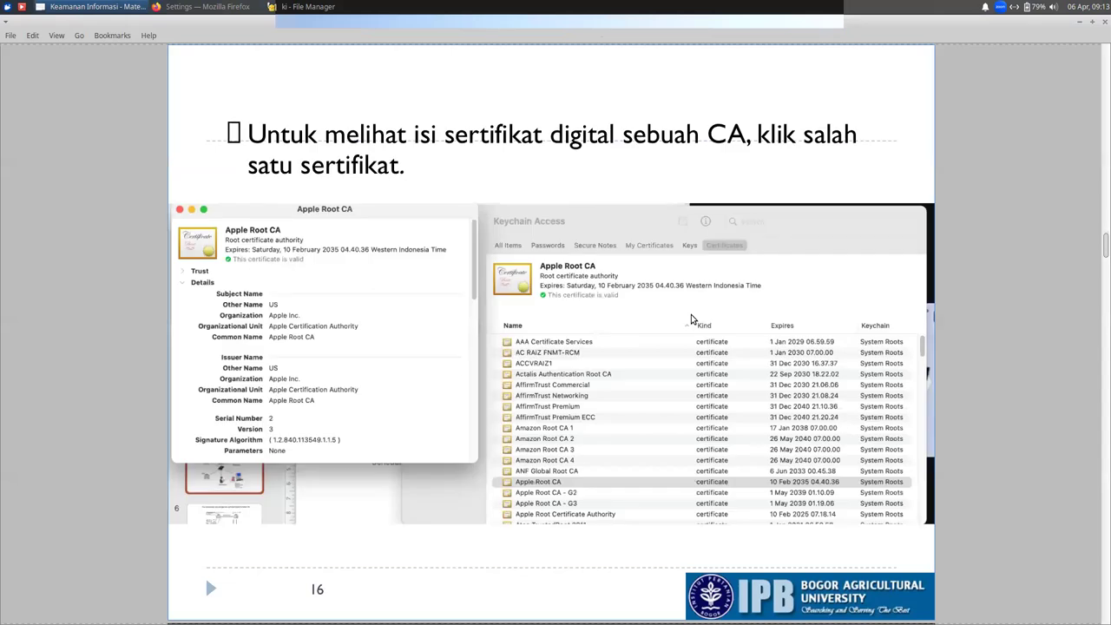
key(Page_Down)
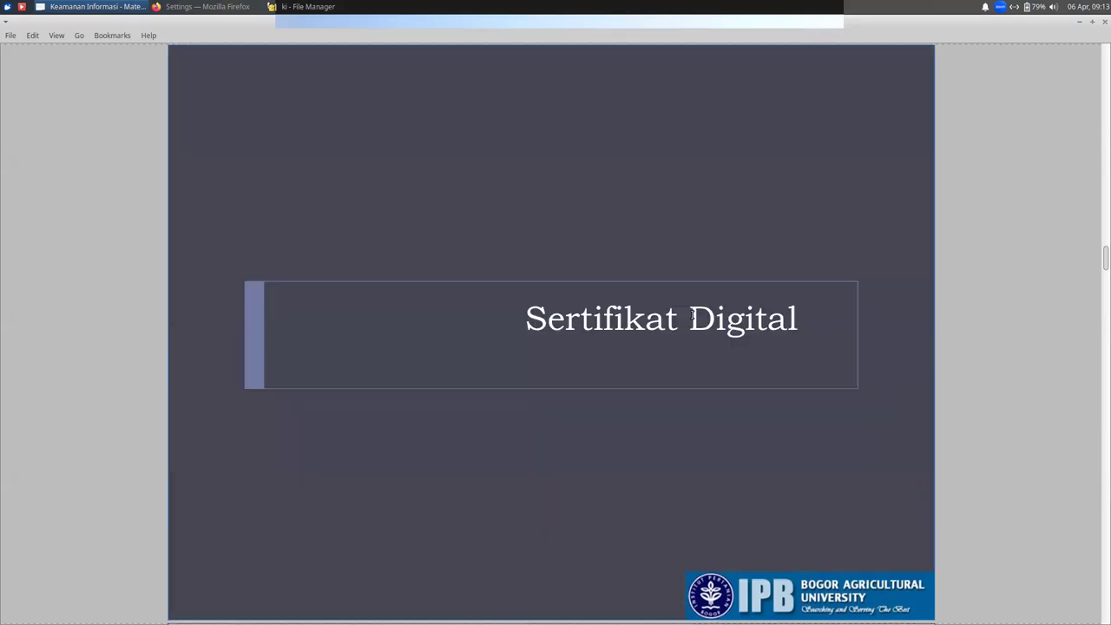
key(Page_Down)
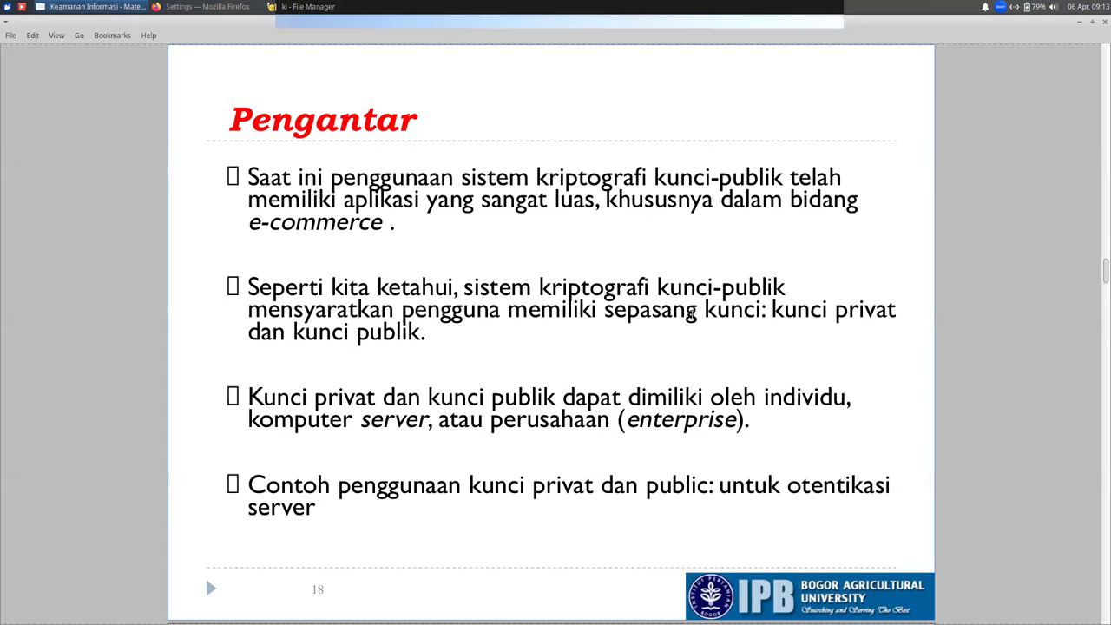
key(Page_Up)
key(Page_Down)
key(Page_Down)
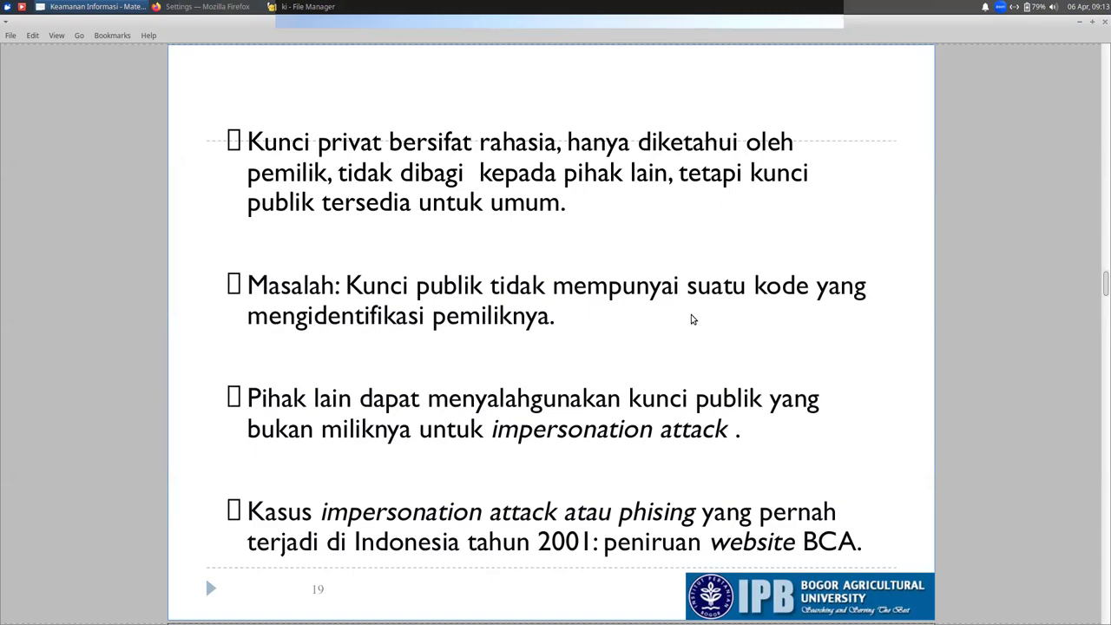
key(Page_Down)
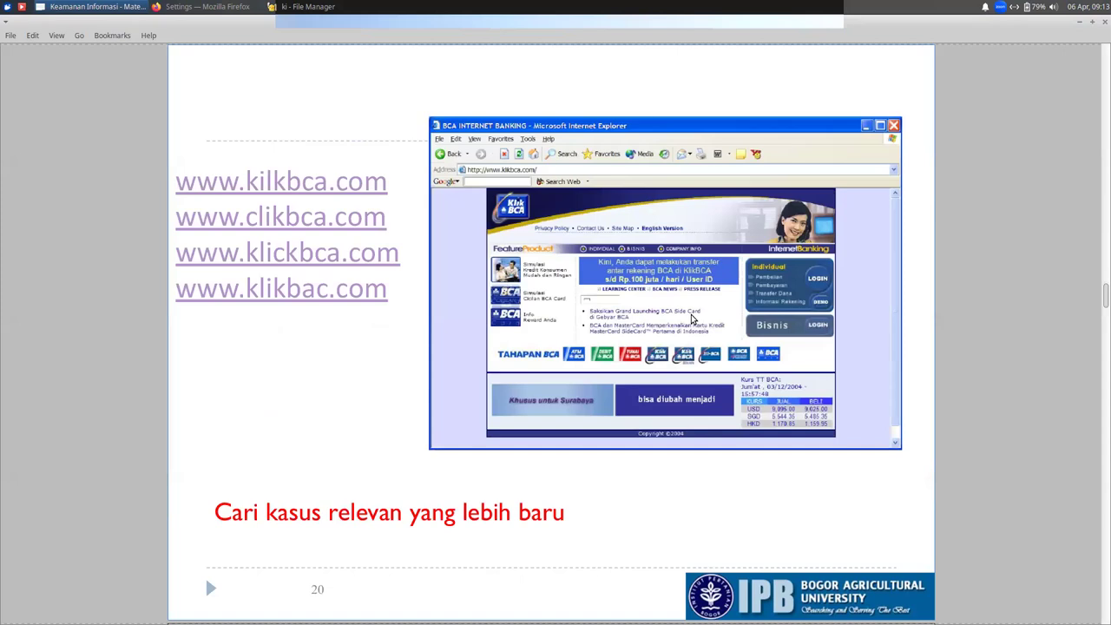